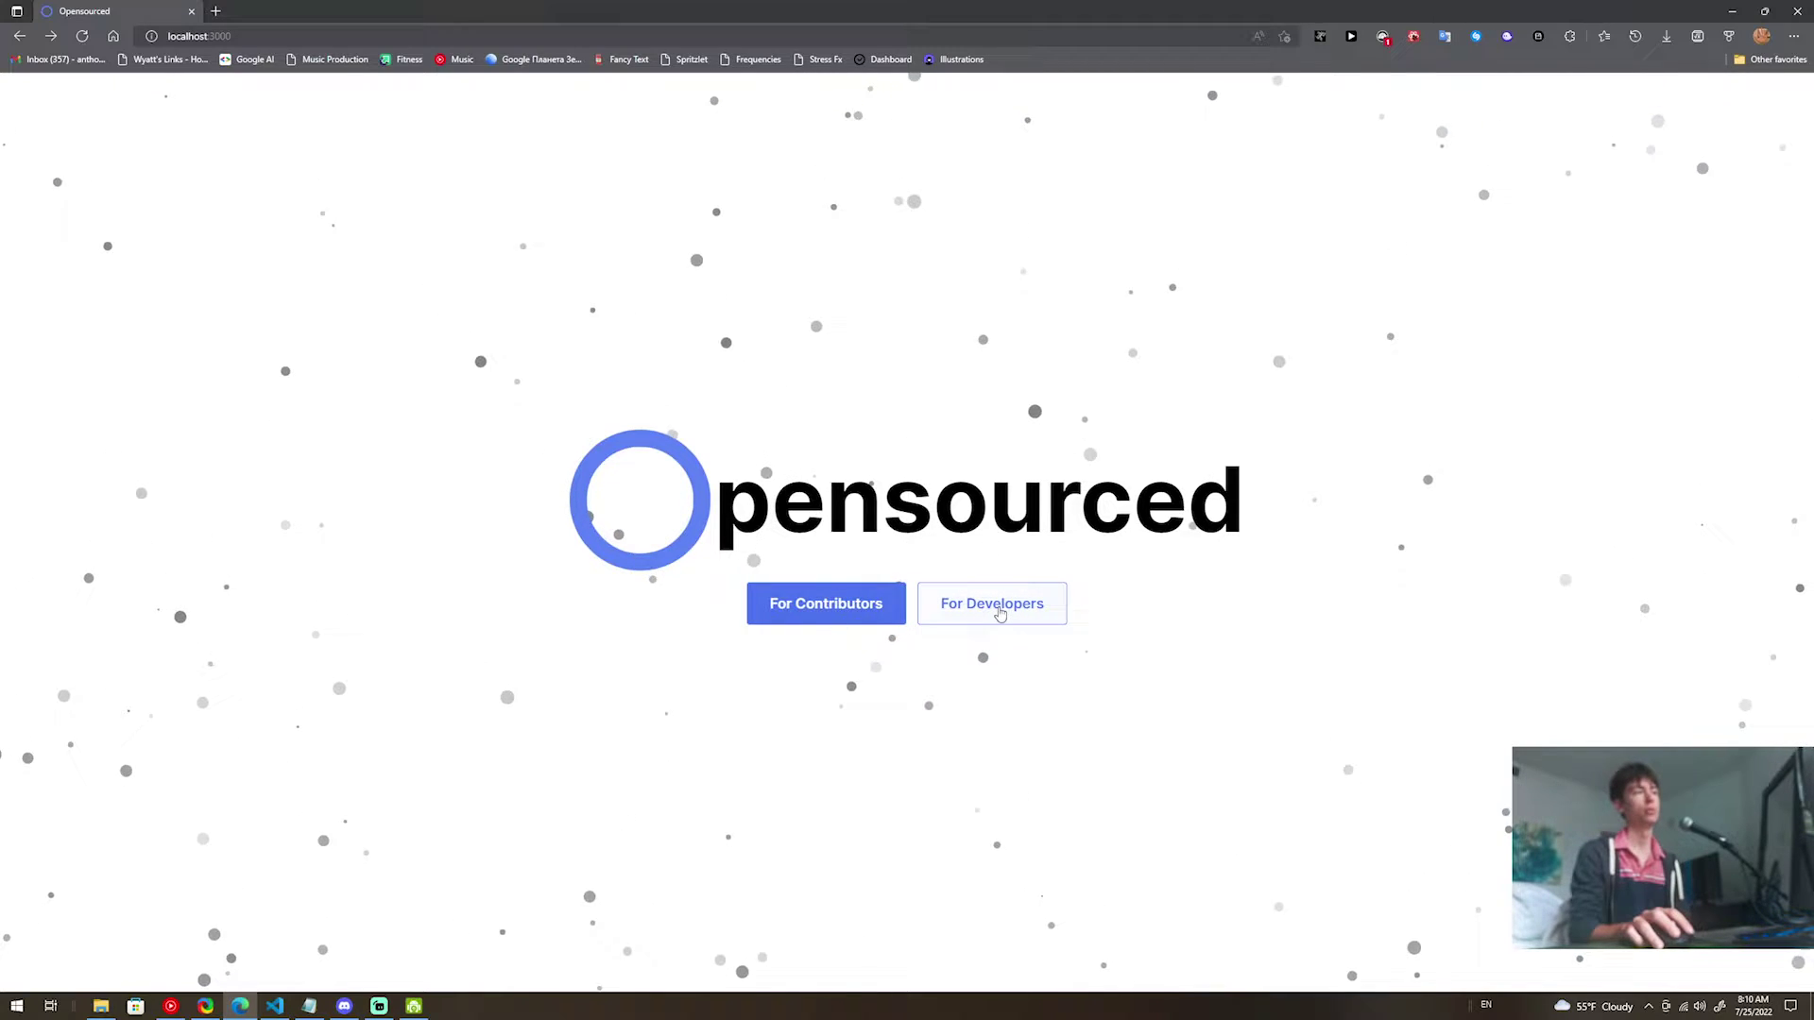
Open the 'For Developers' page from the Opensourced landing page.
left_click(1000, 612)
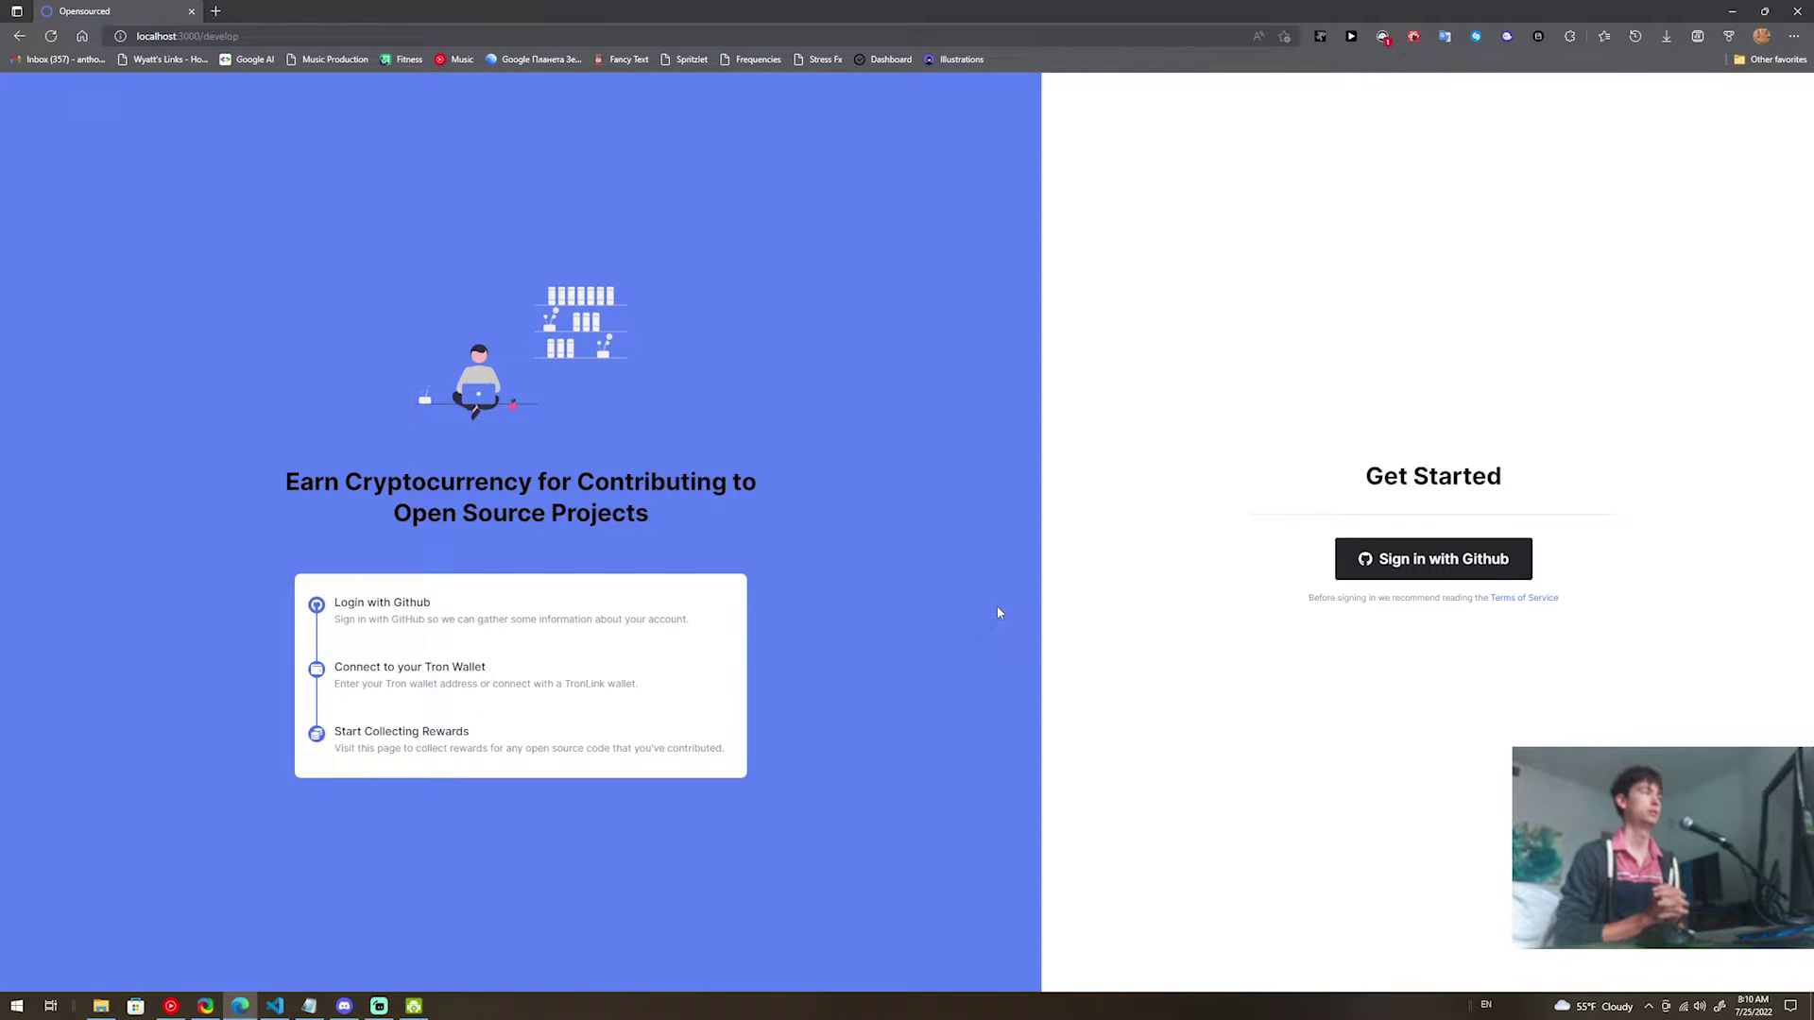
Sign in with GitHub and review the profile, rewards list and 140.00 balance.
left_click(1433, 563)
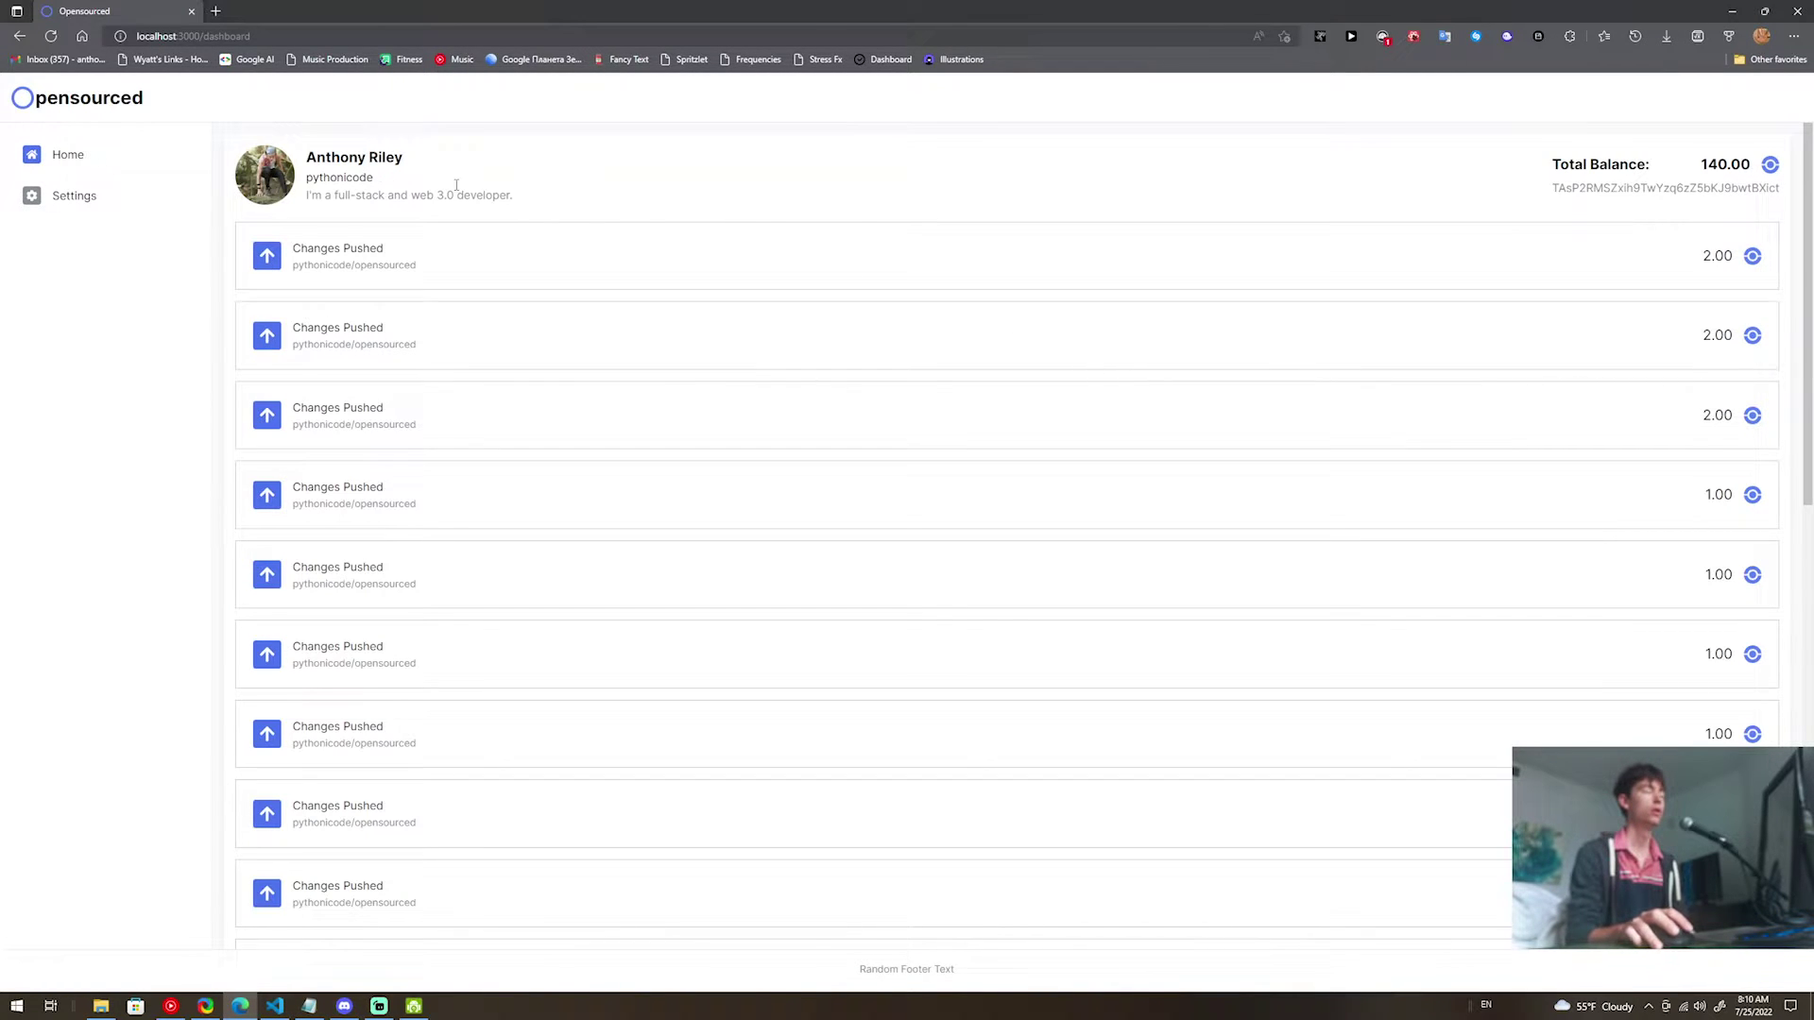
left_click_drag(540, 203, 315, 156)
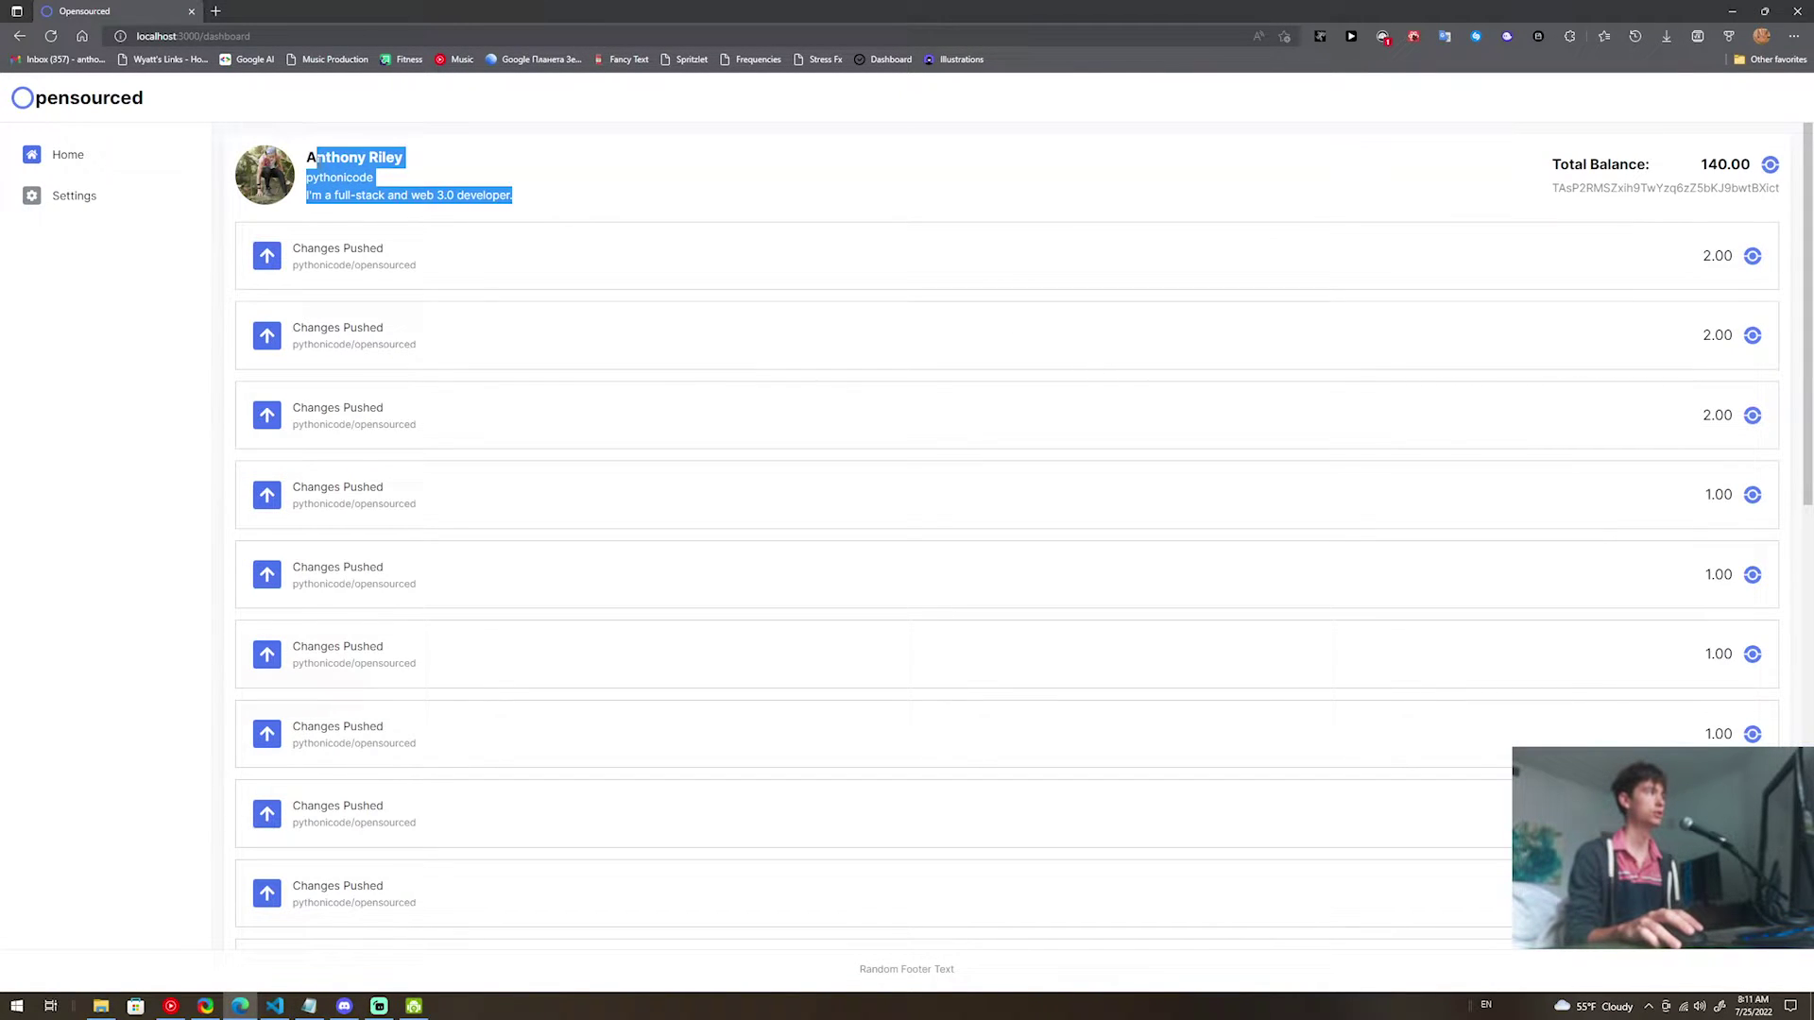
left_click(504, 175)
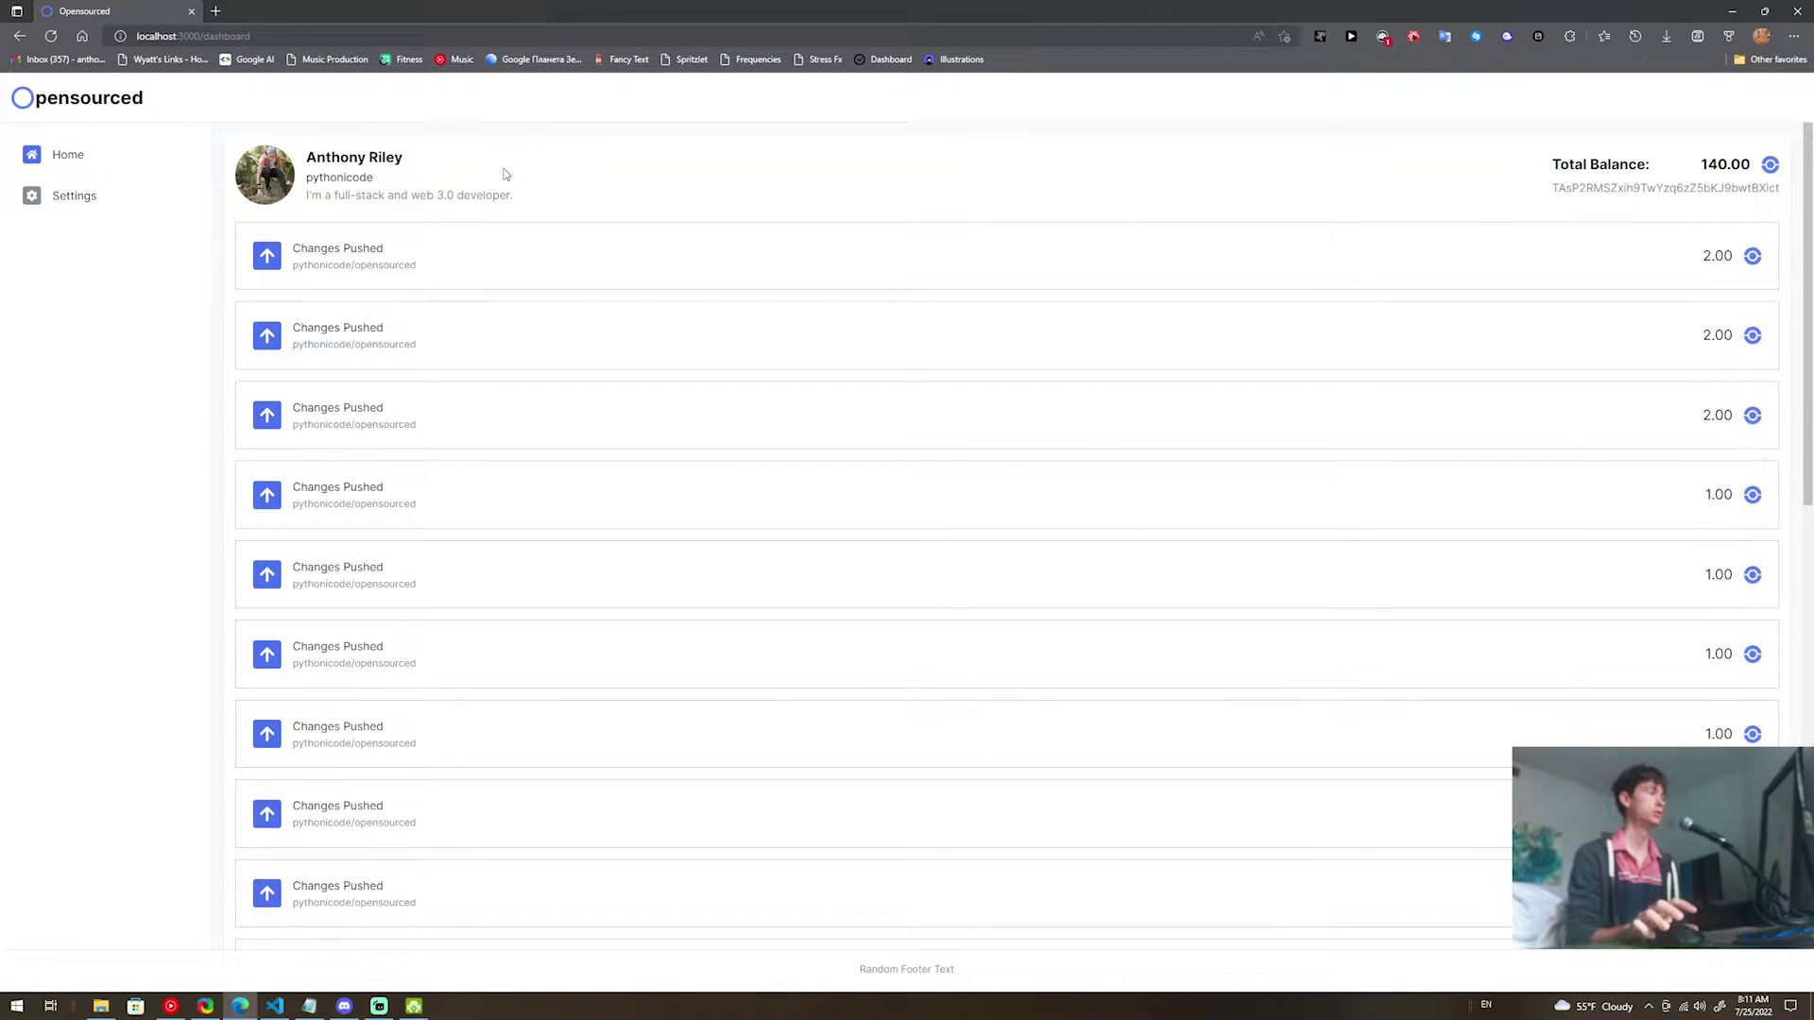
left_click_drag(540, 199, 306, 156)
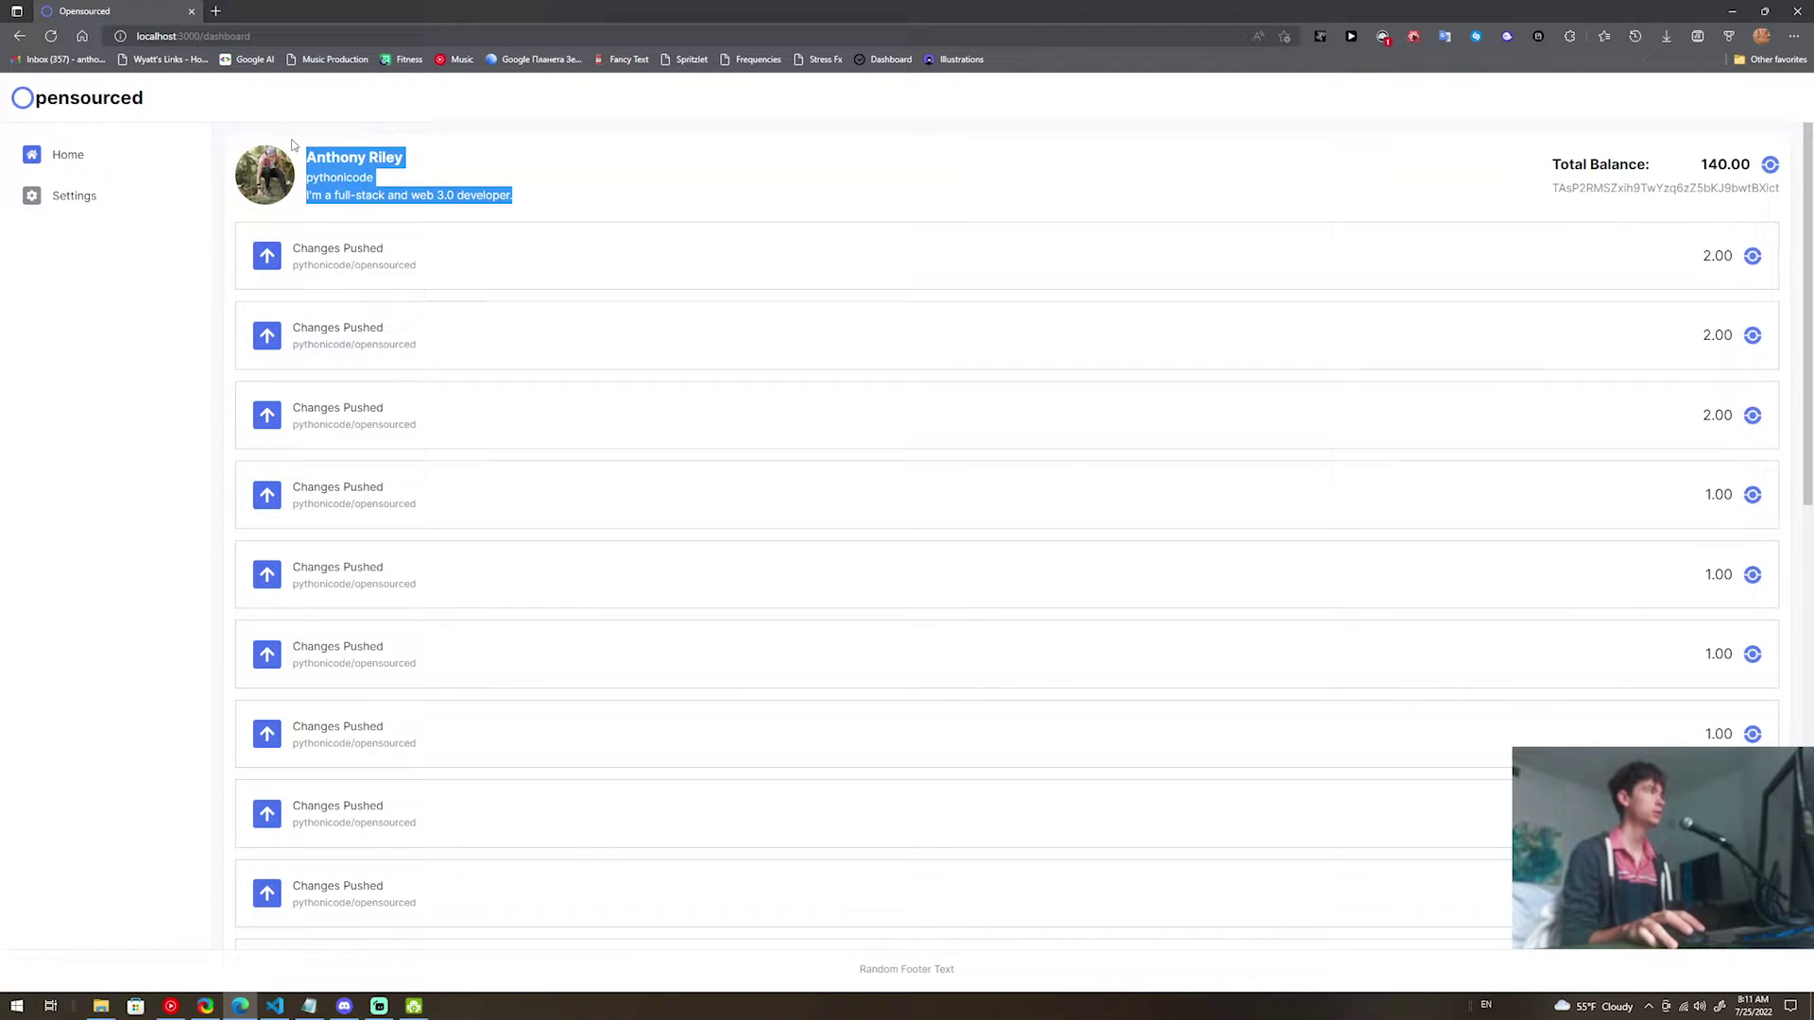
left_click(531, 193)
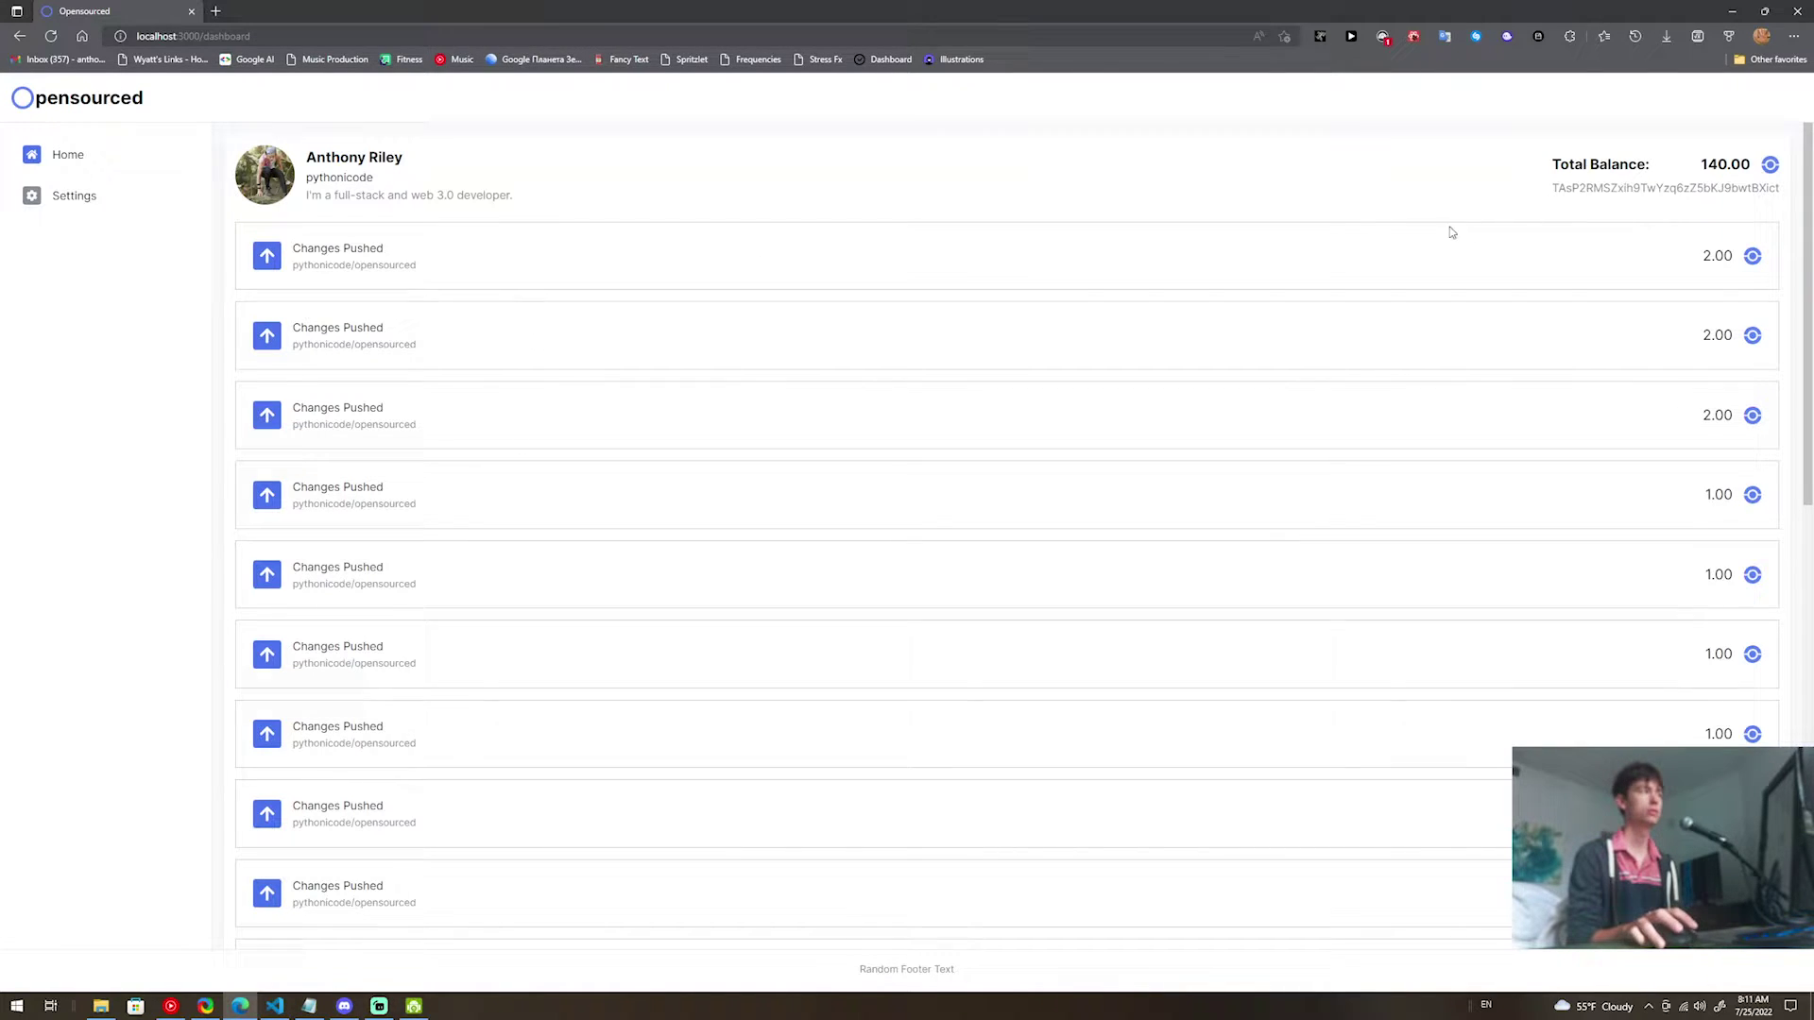
left_click(1723, 164)
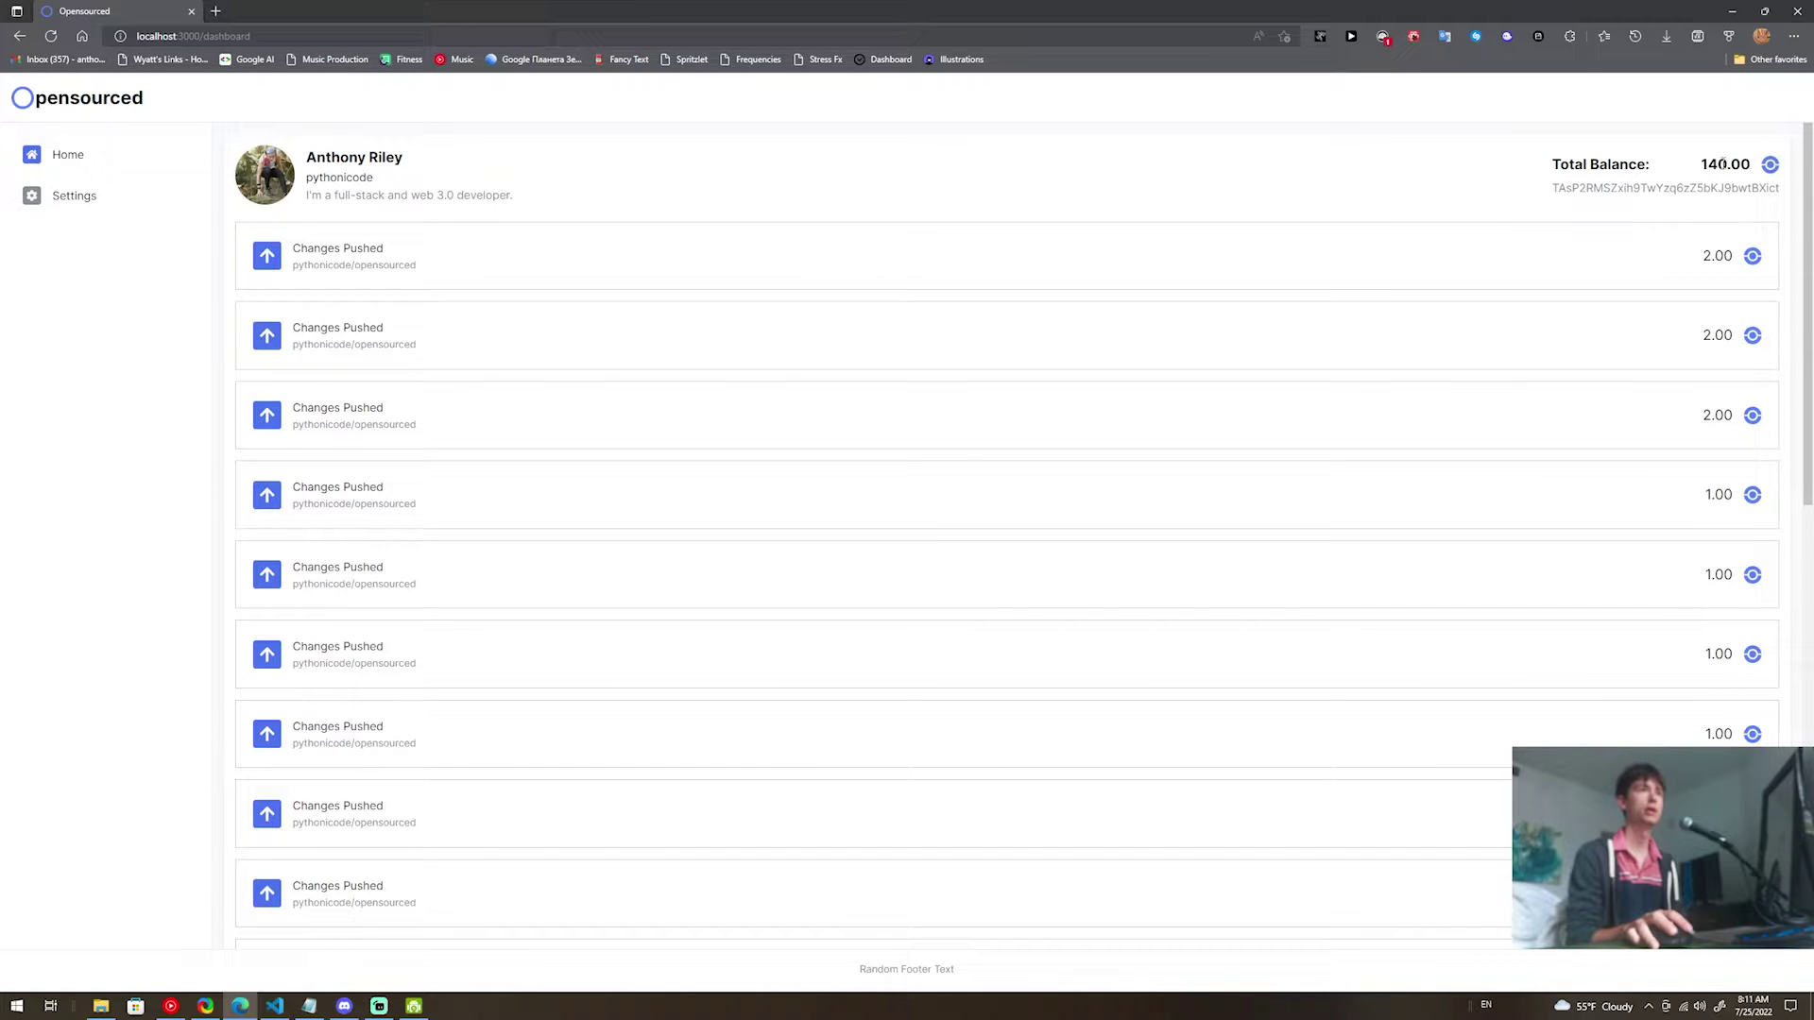
left_click(1361, 269)
scroll(1324, 270, "down", 5)
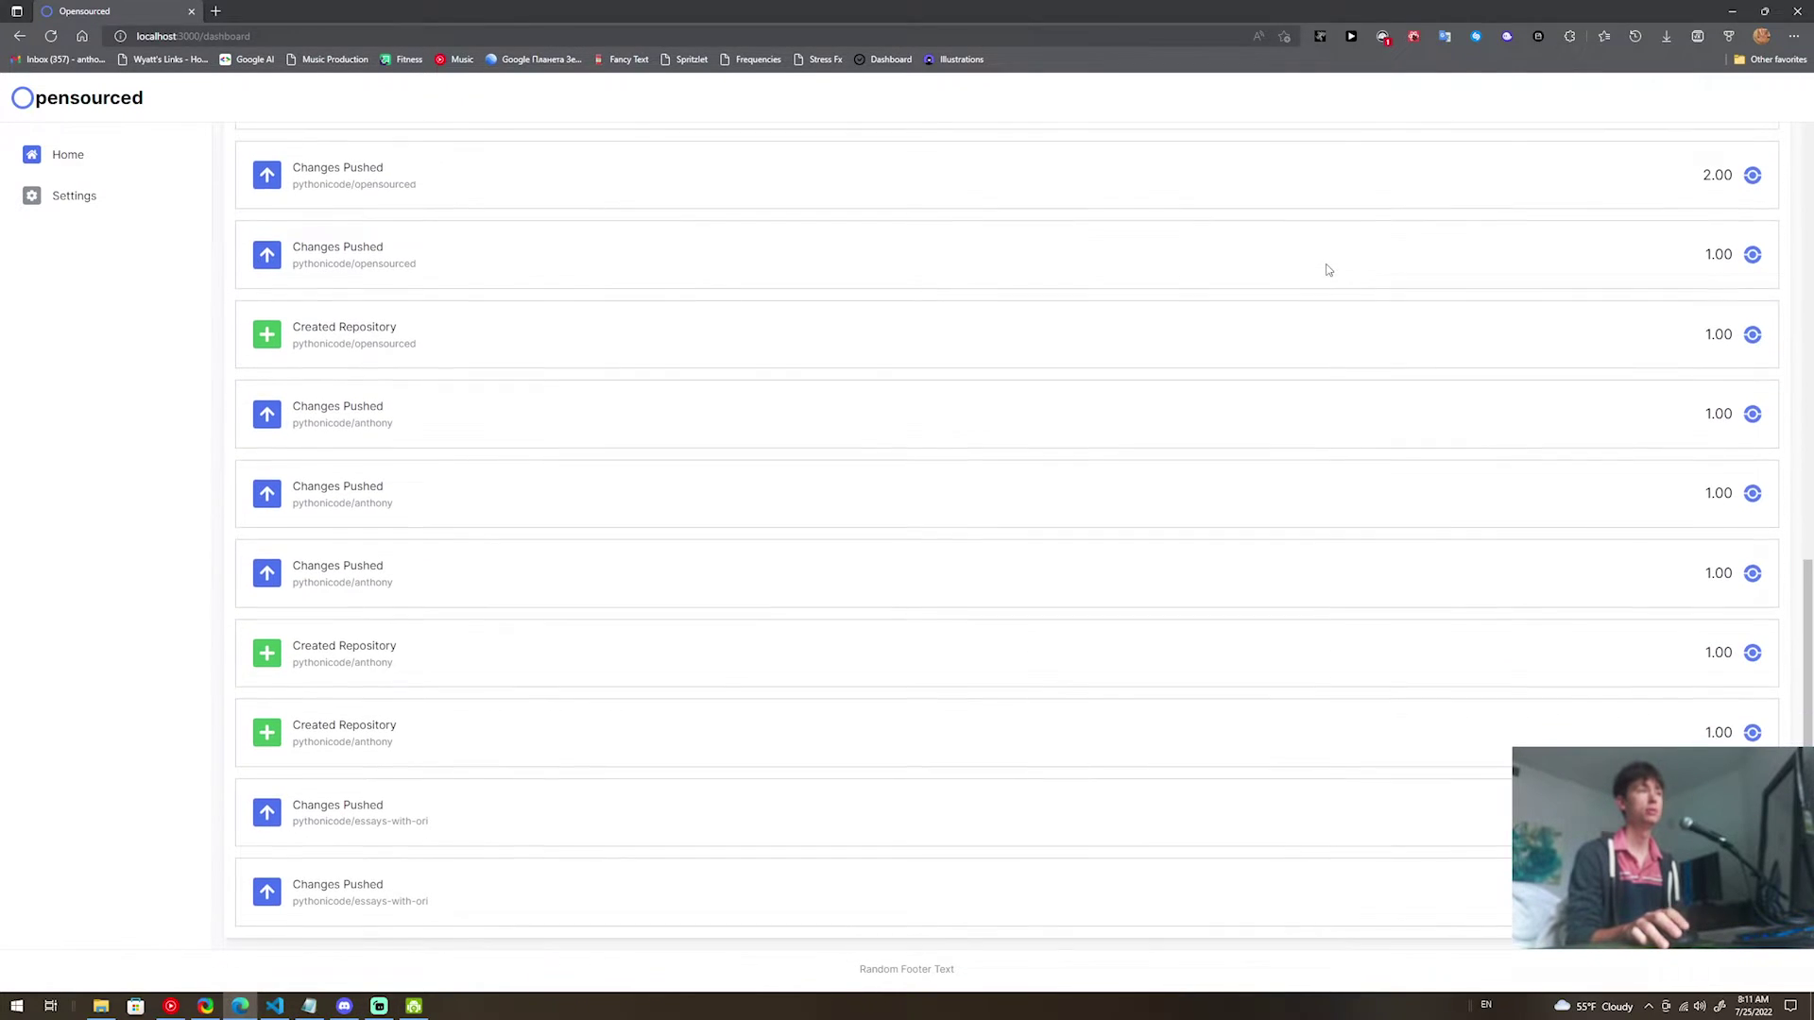
scroll(1124, 421, "up", 3)
scroll(1124, 421, "up", 3)
scroll(1124, 421, "up", 3)
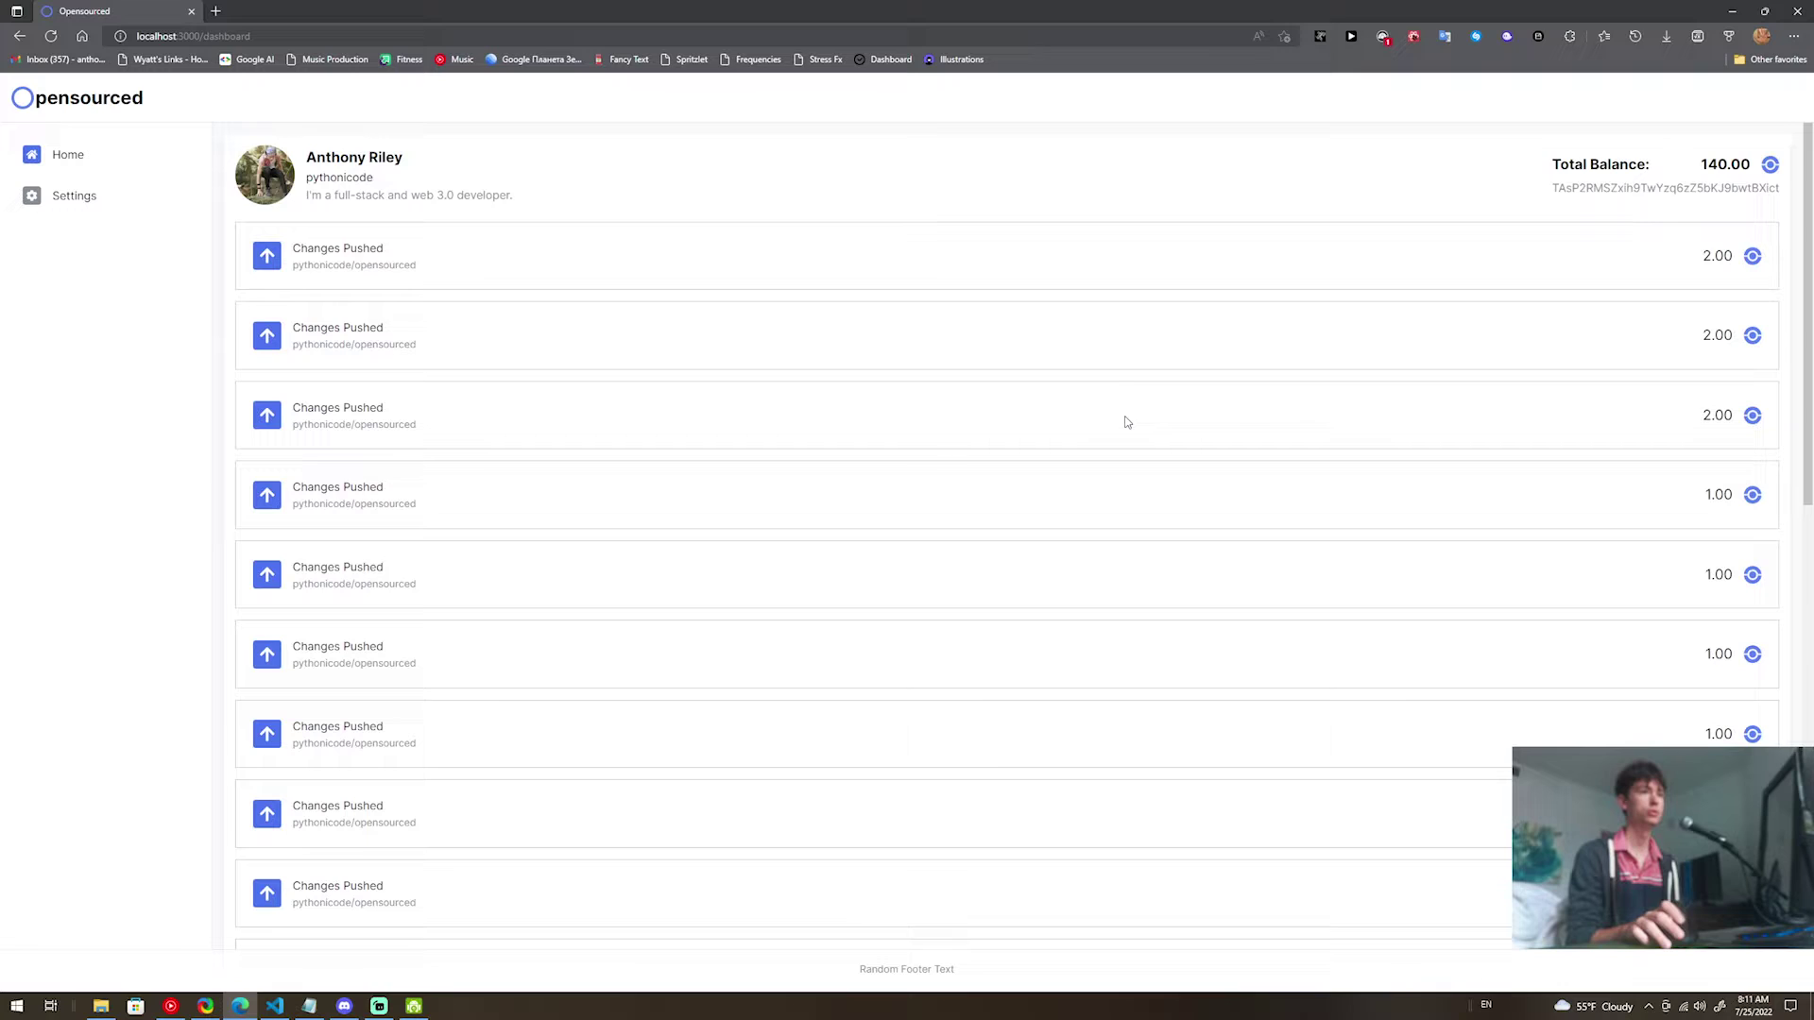
Load github.com in a new tab and choose New repository from the + menu.
left_click(214, 11)
type("github.com")
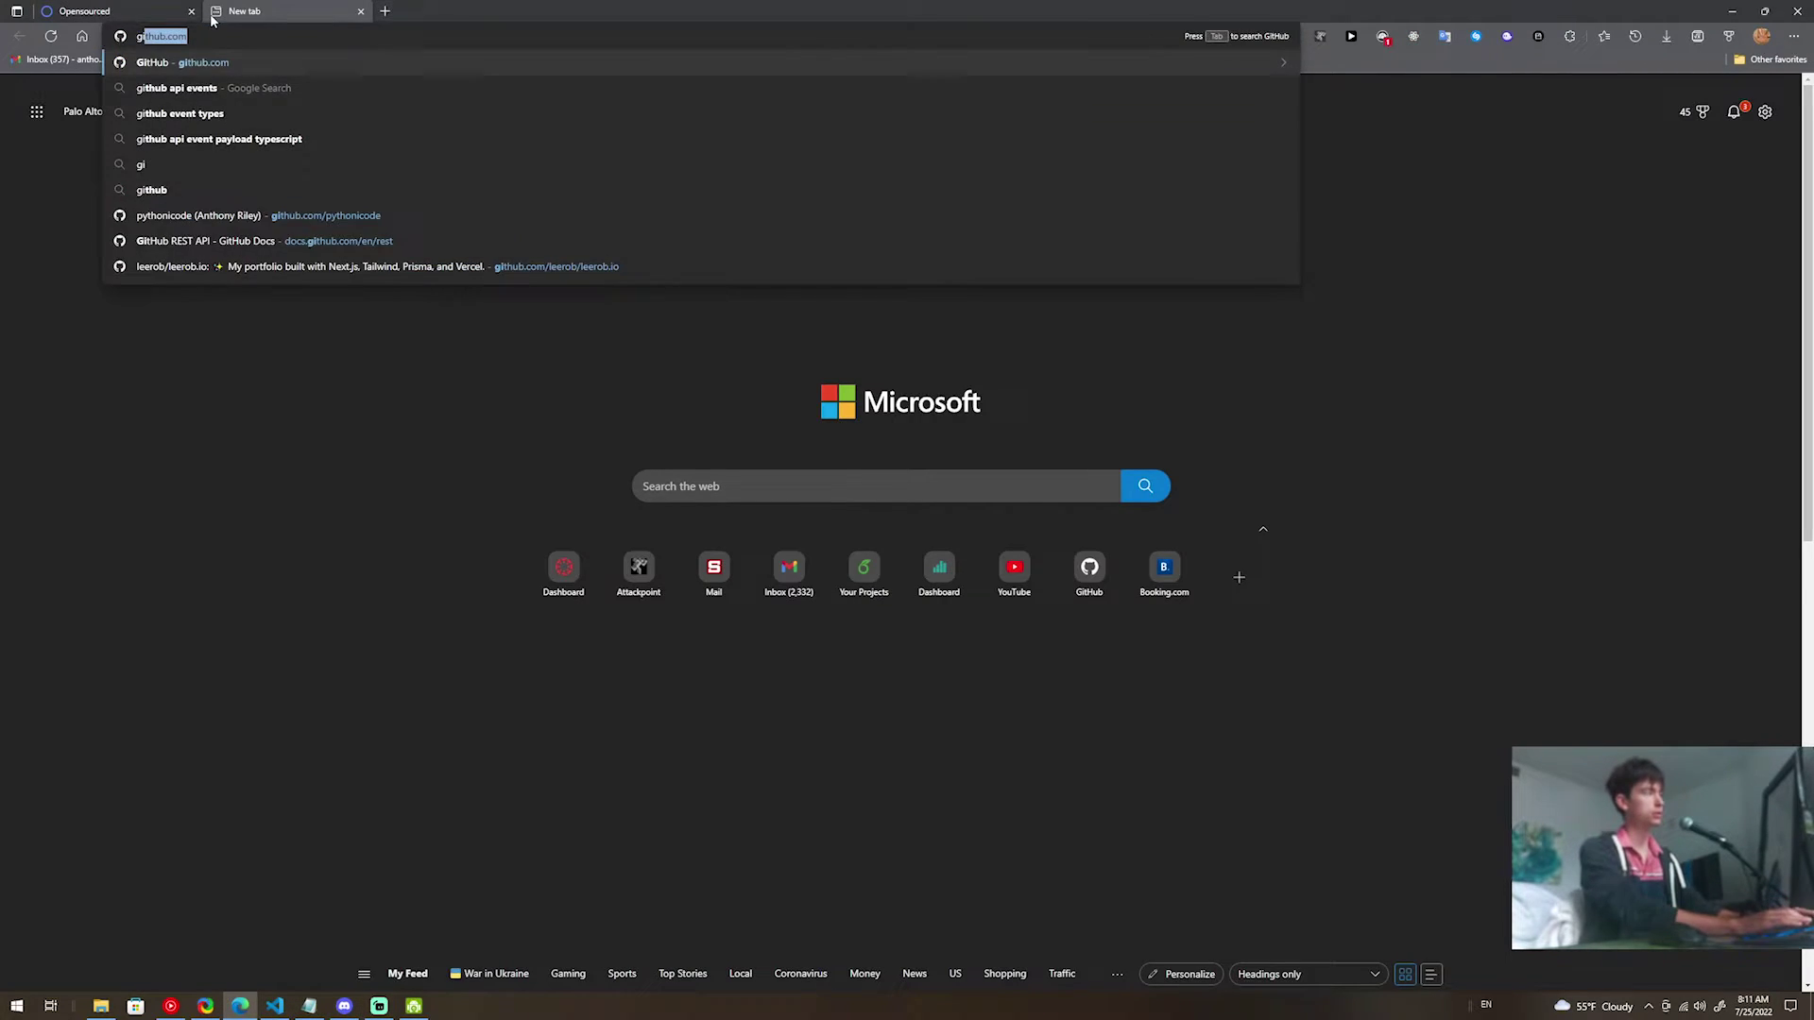
key("Return")
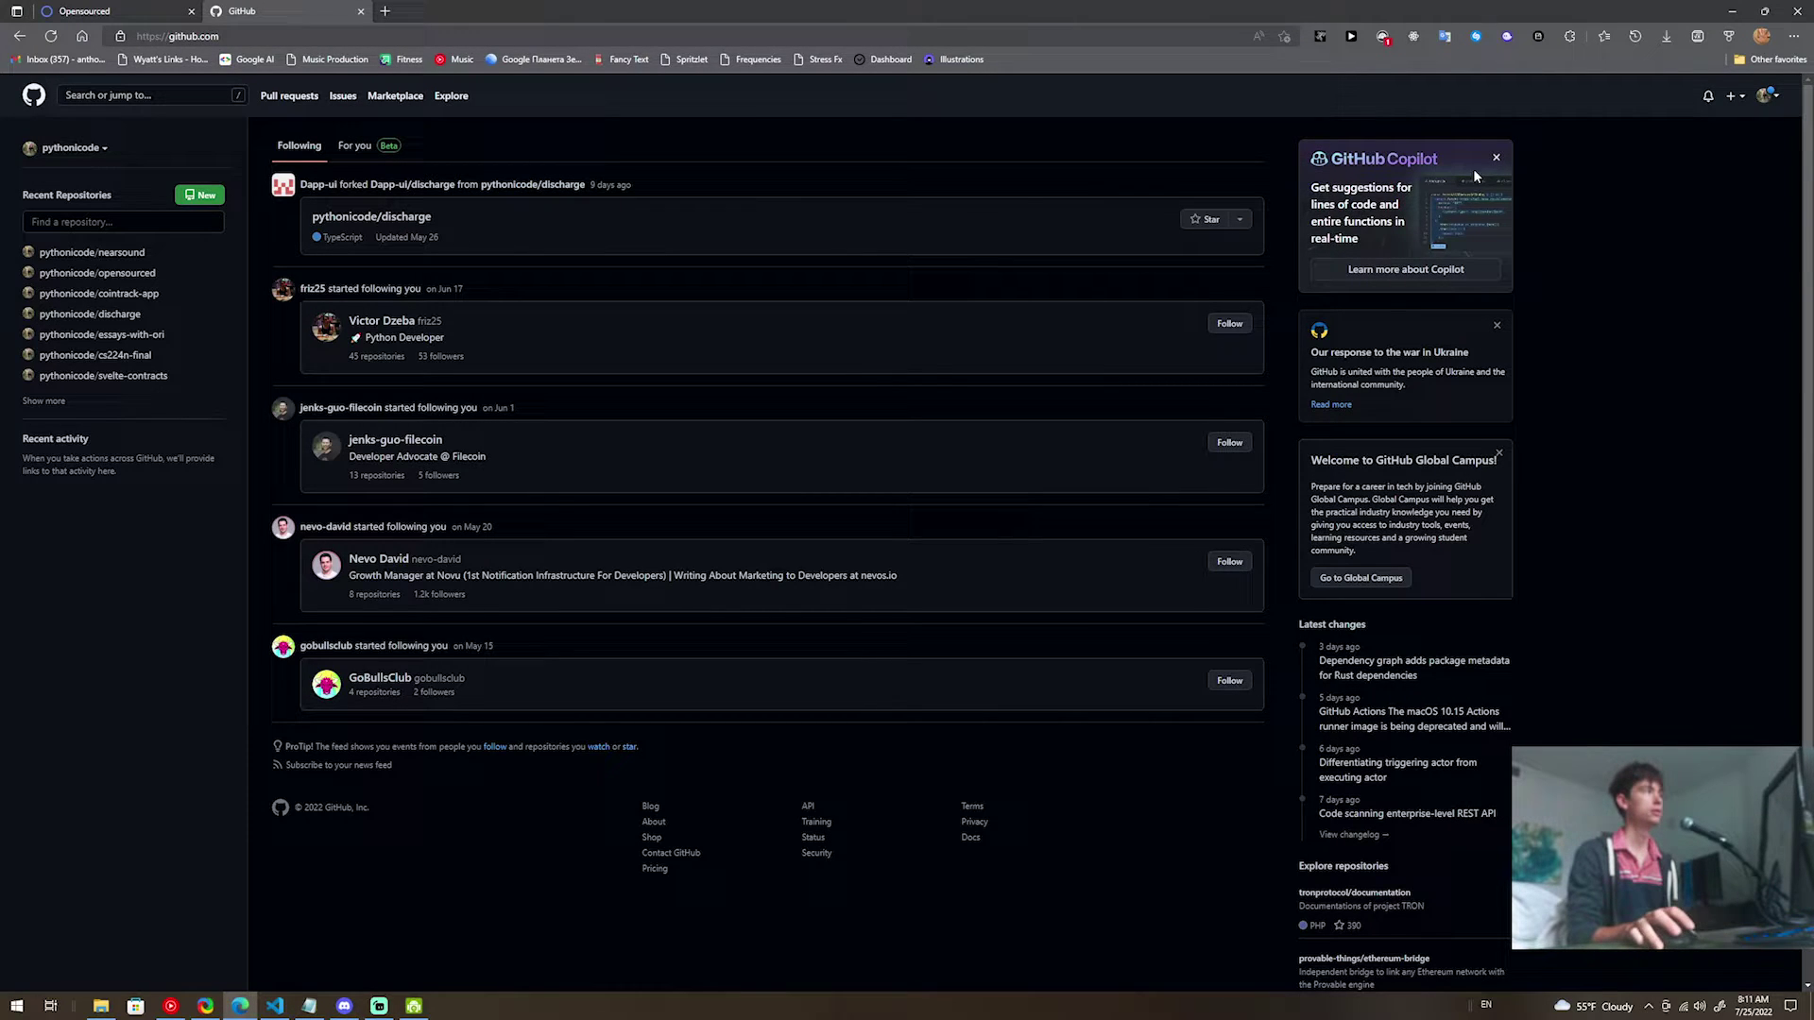
left_click(1741, 103)
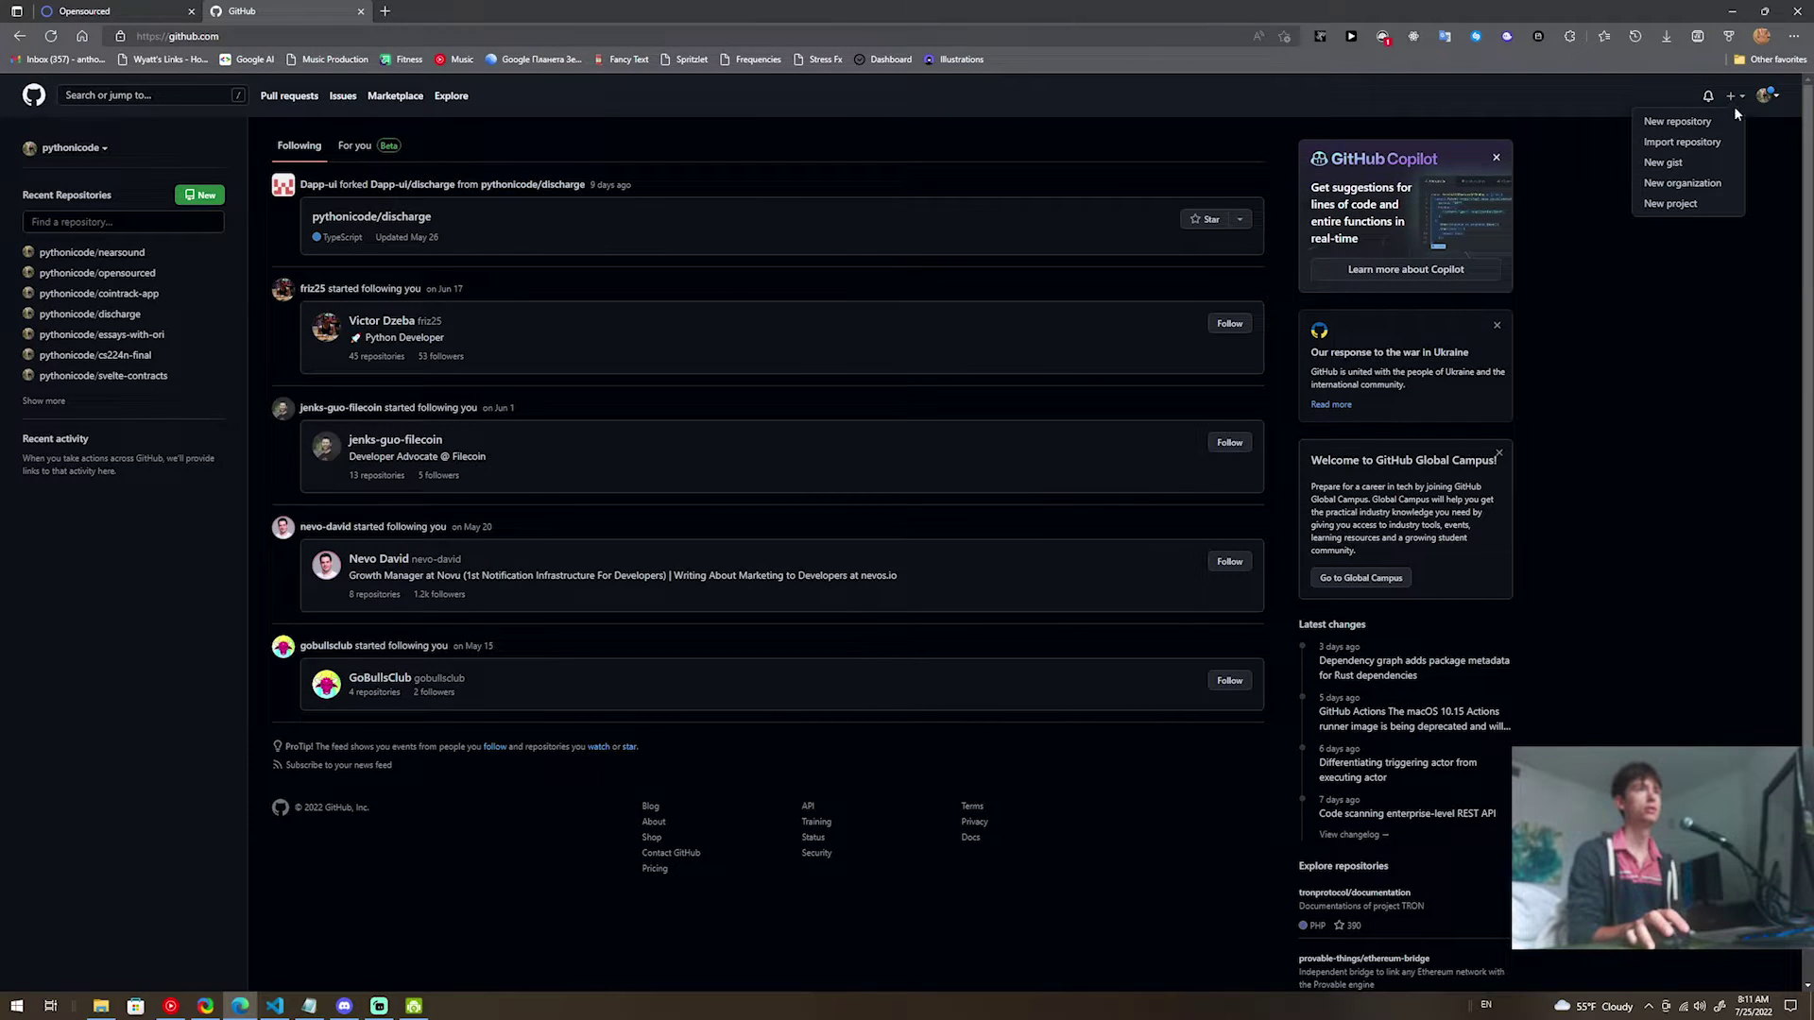
left_click(1687, 124)
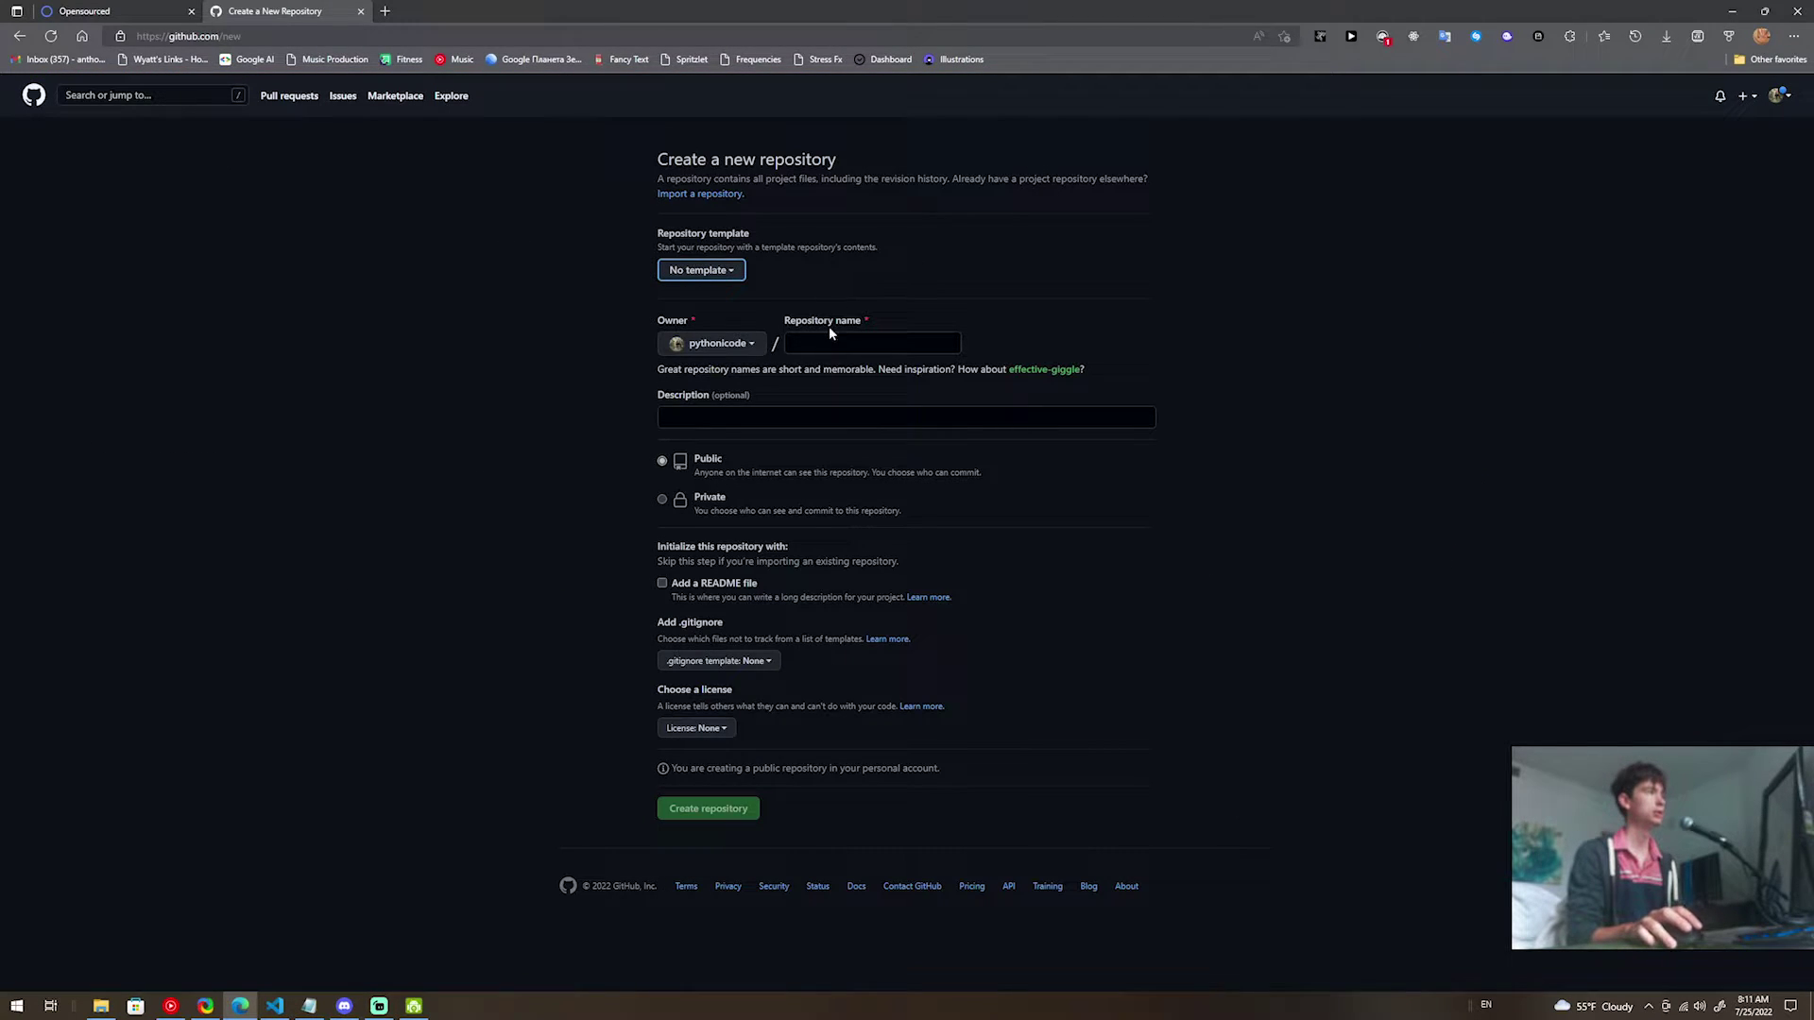
Enter 'testrepo' in the Repository name field.
left_click(830, 343)
type("testrep")
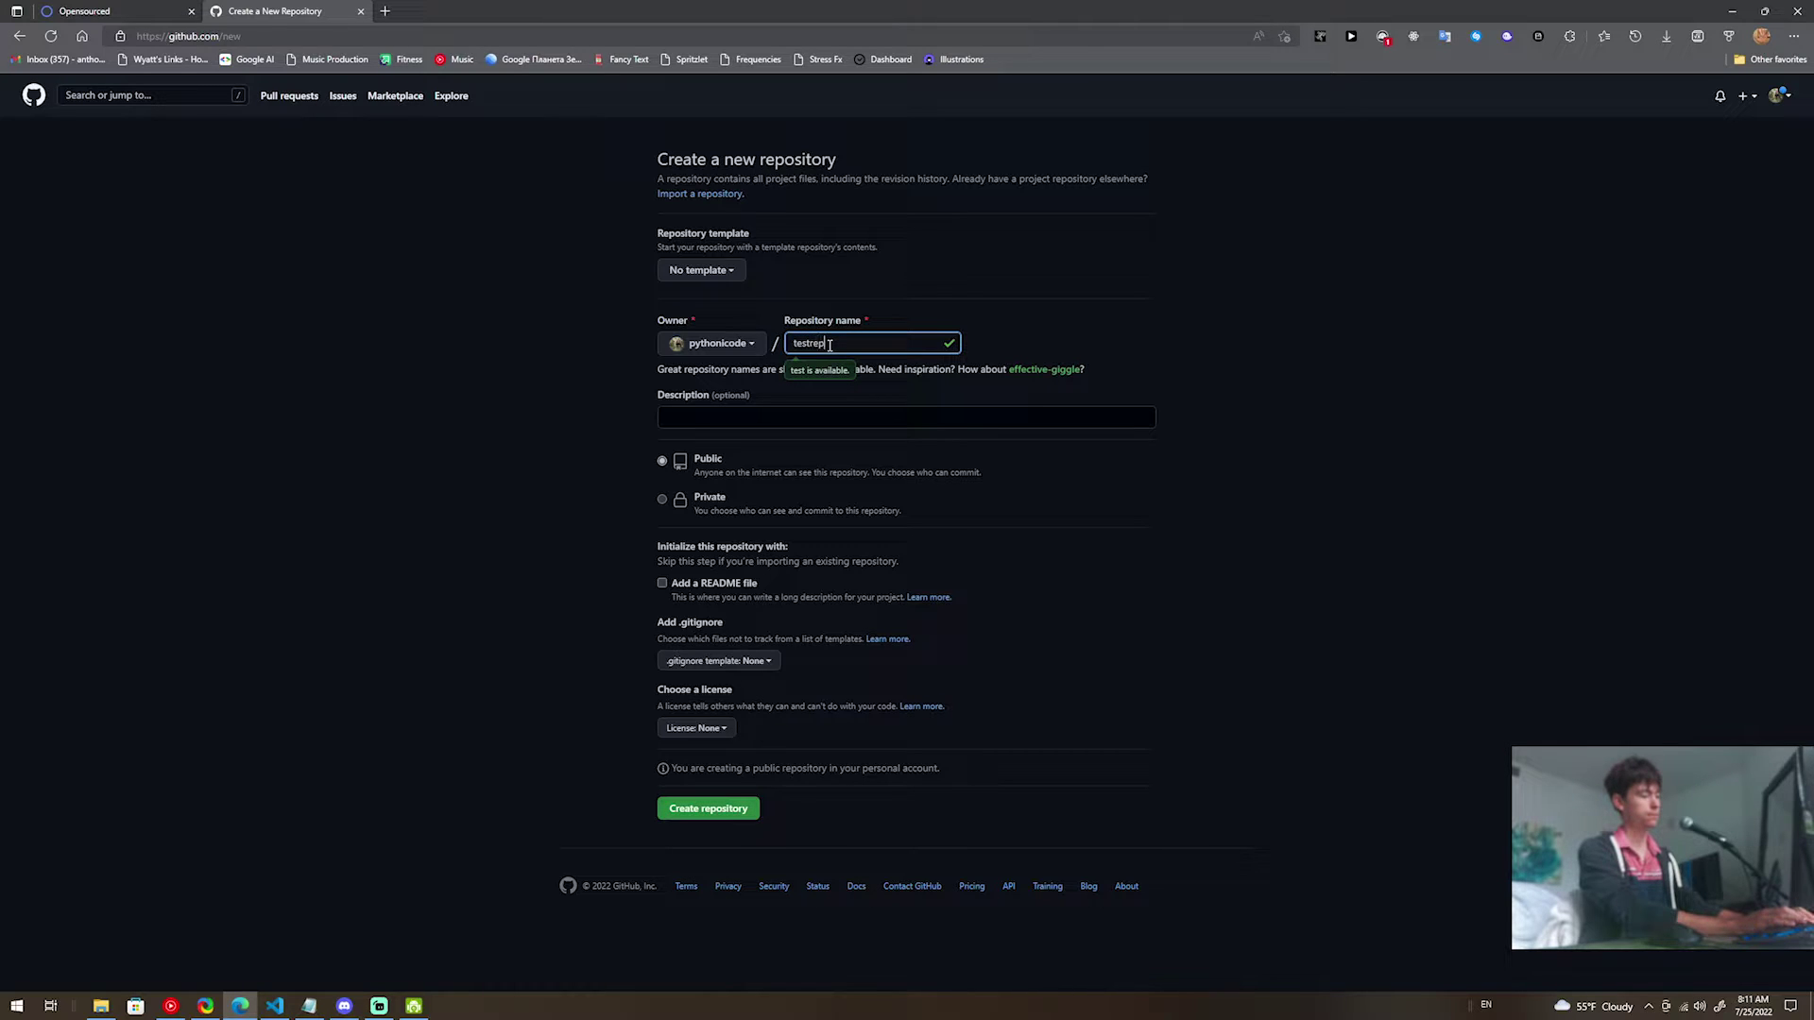
type("o")
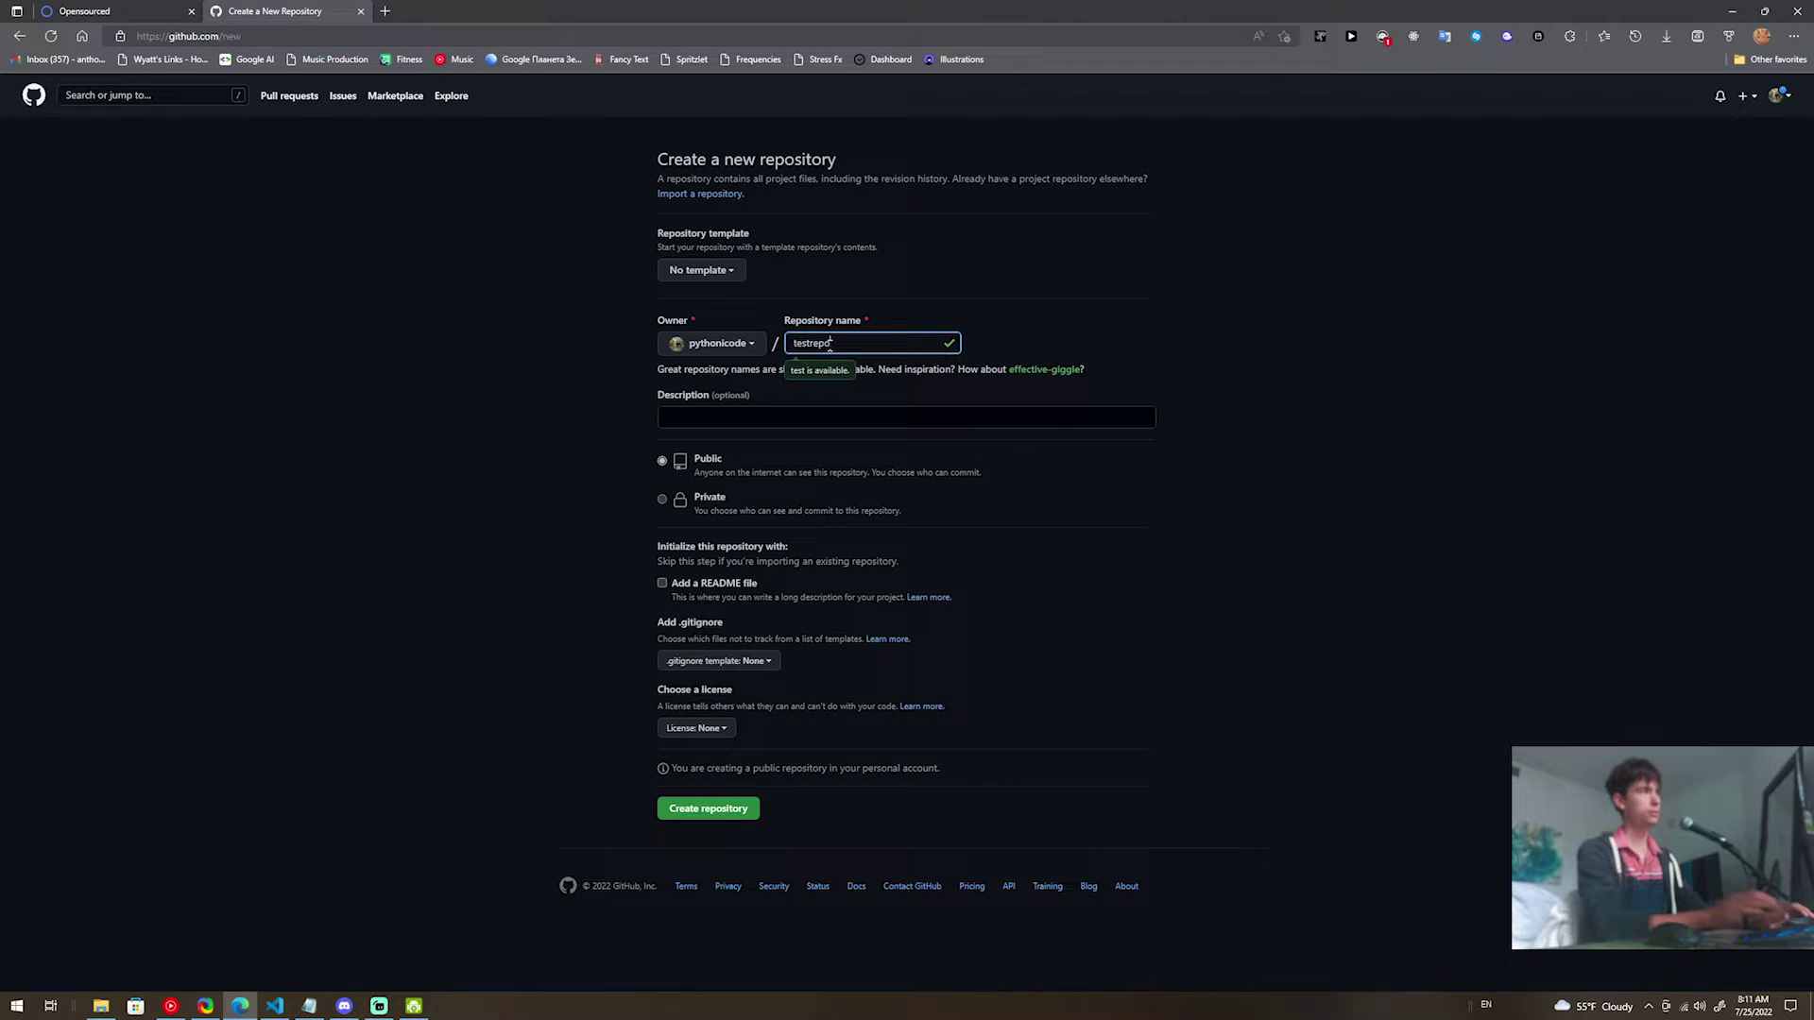
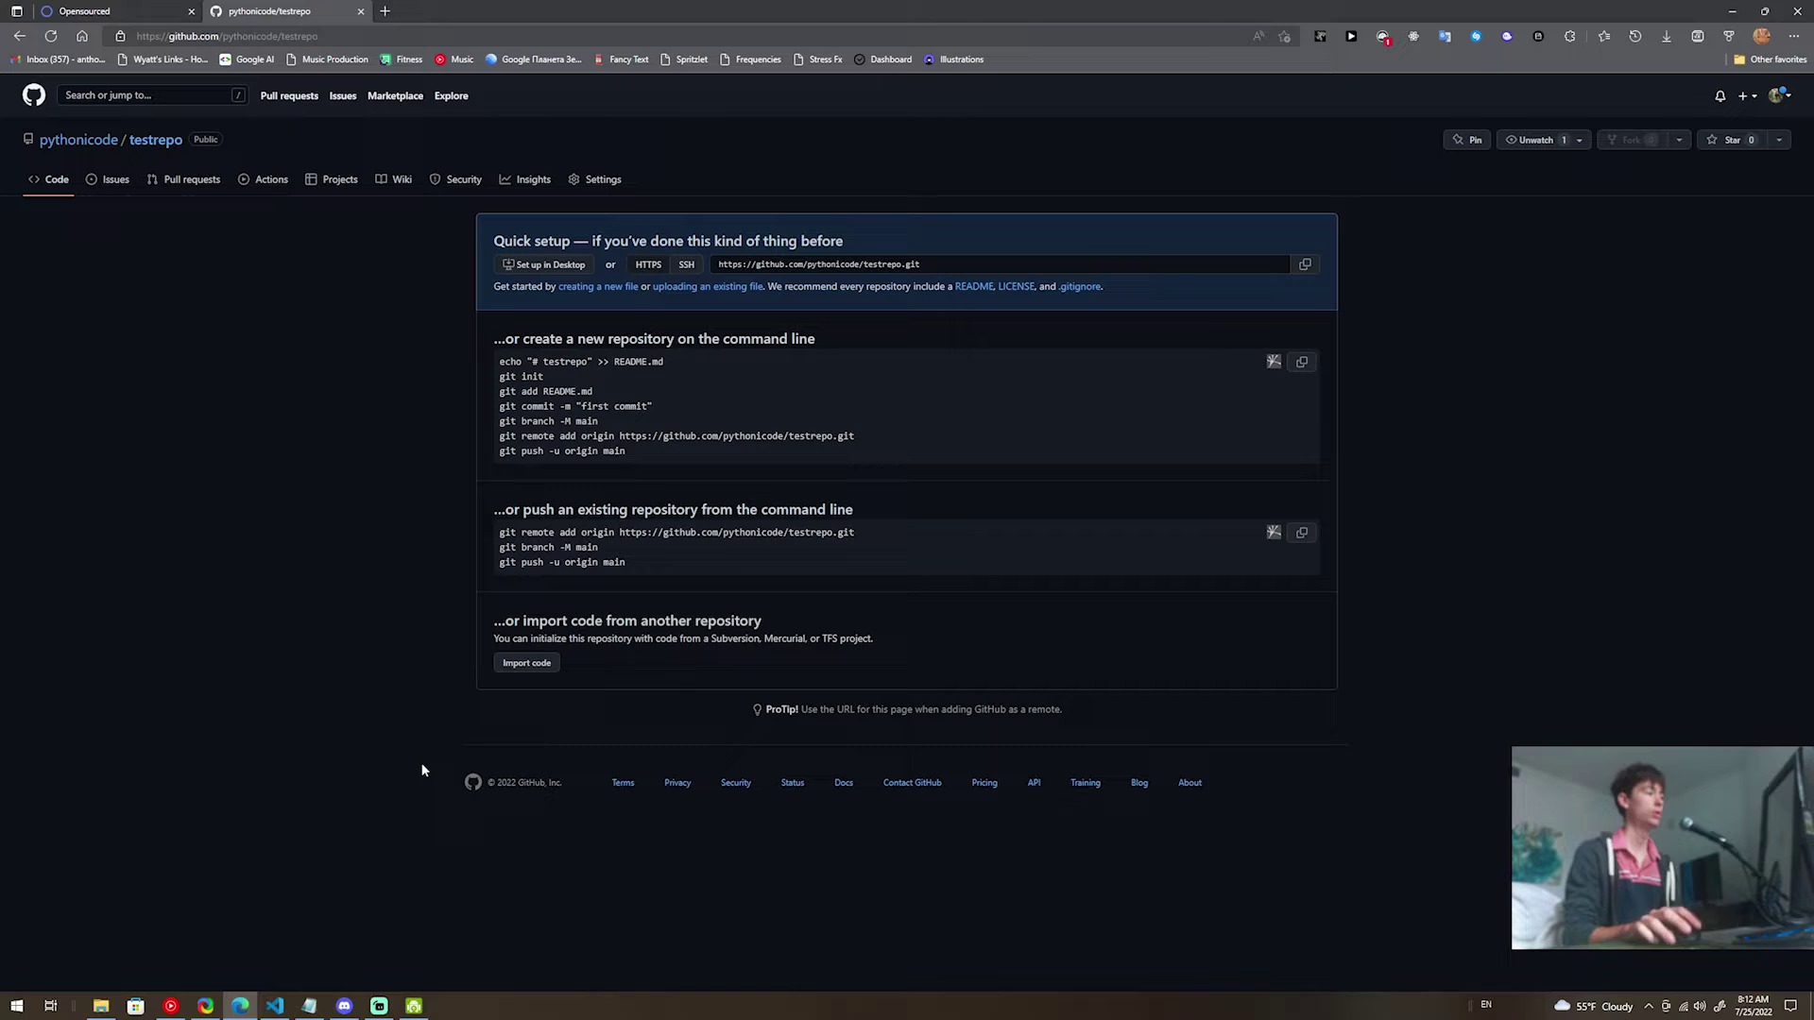
Switch from the GitHub testrepo page to the Opensourced dashboard tab.
left_click(141, 11)
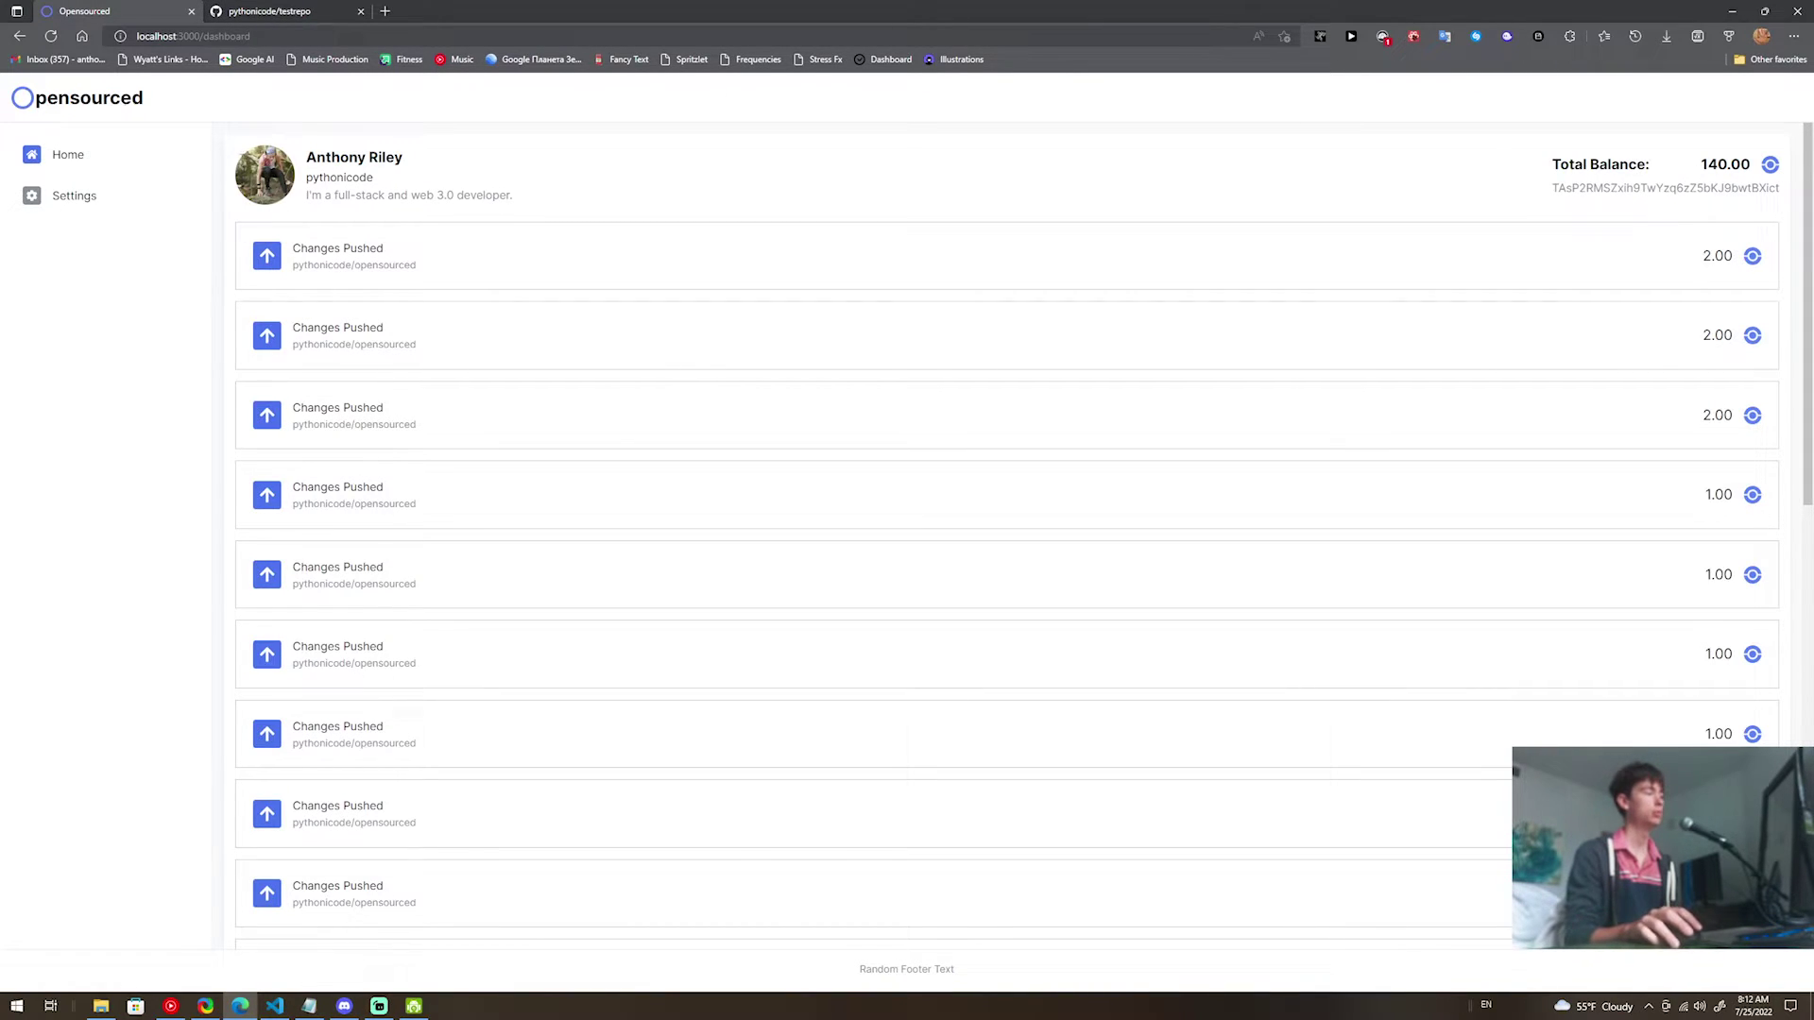
Reload the dashboard and highlight the new Created Repository entry, 141.00 balance and 1.00 reward.
key("F5")
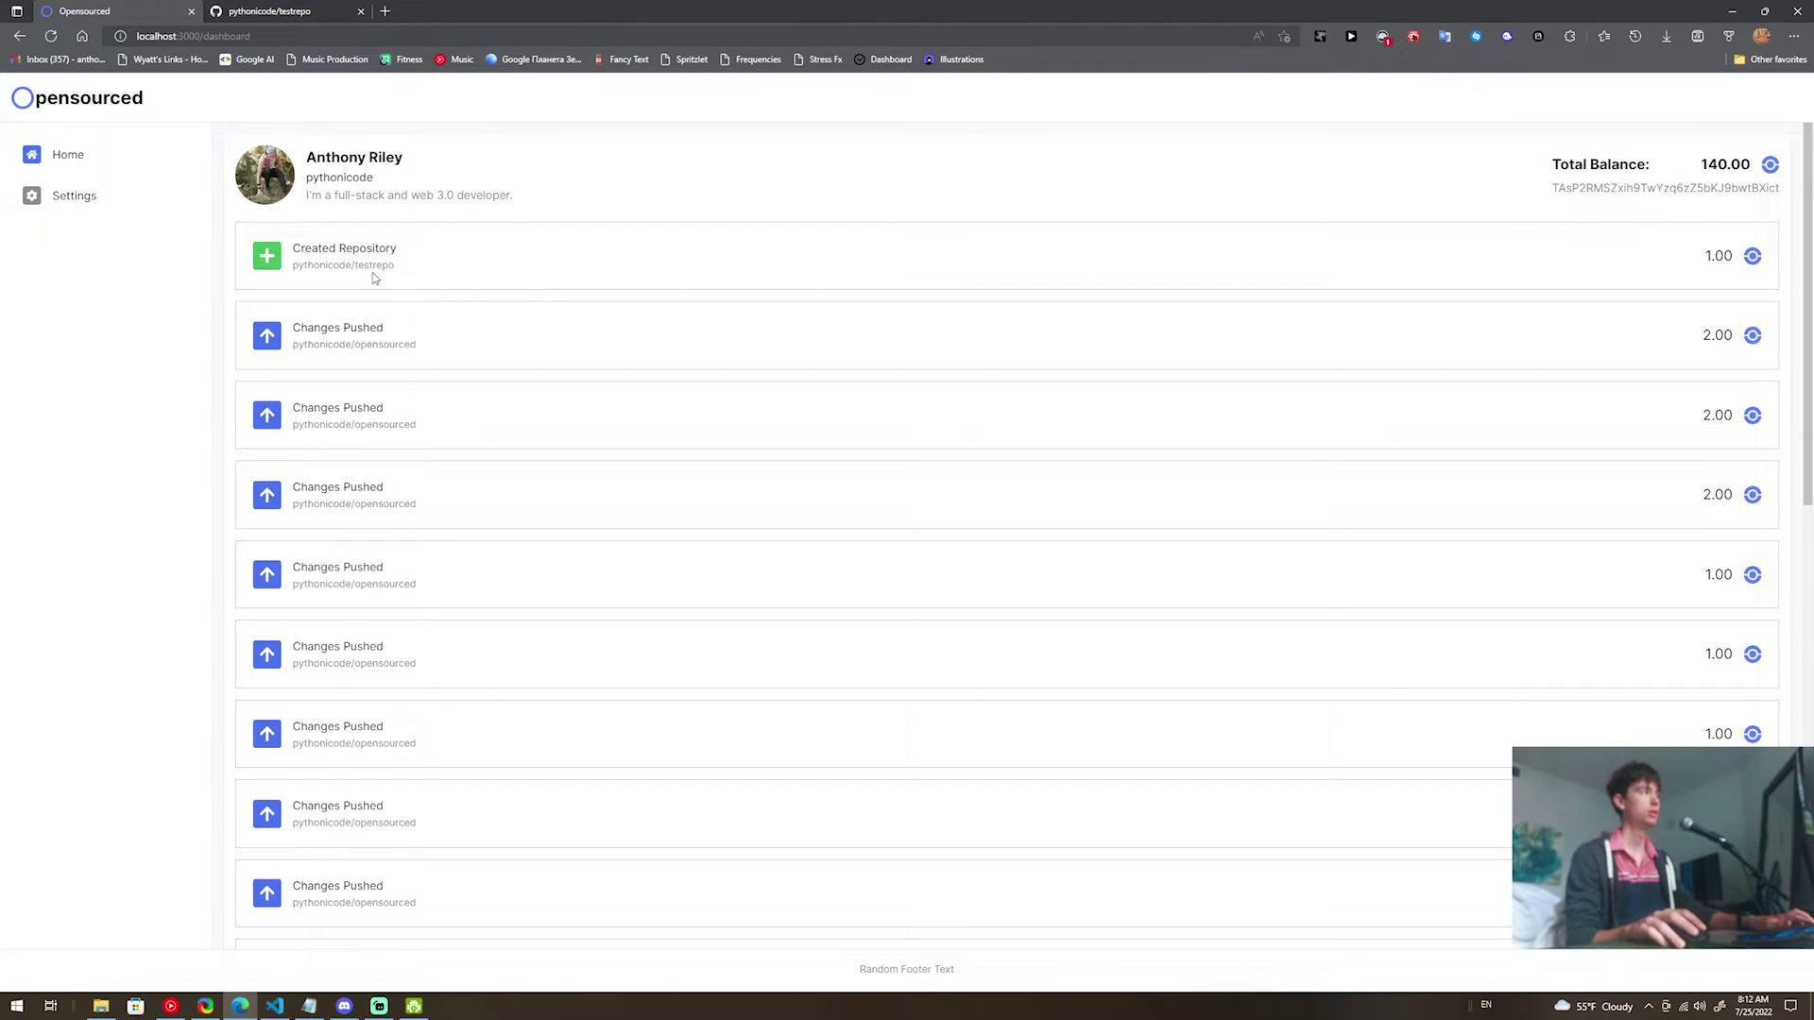
left_click_drag(451, 266, 342, 234)
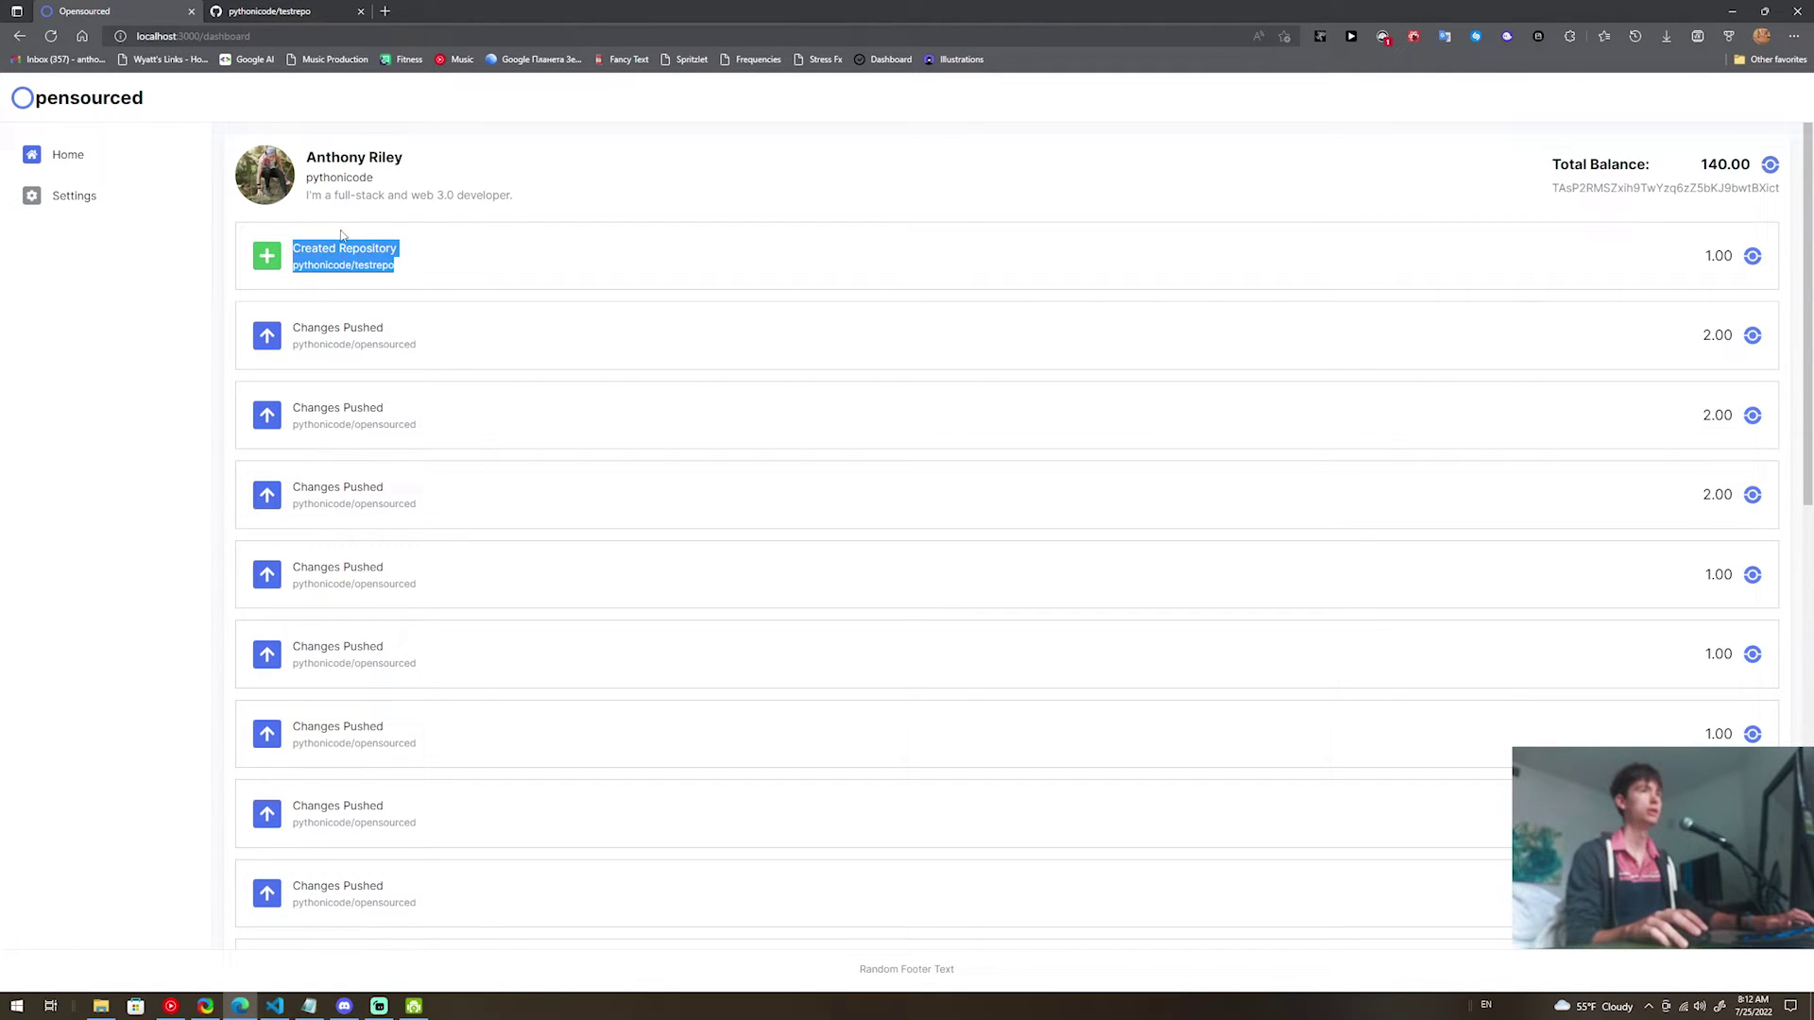
double_click(1723, 166)
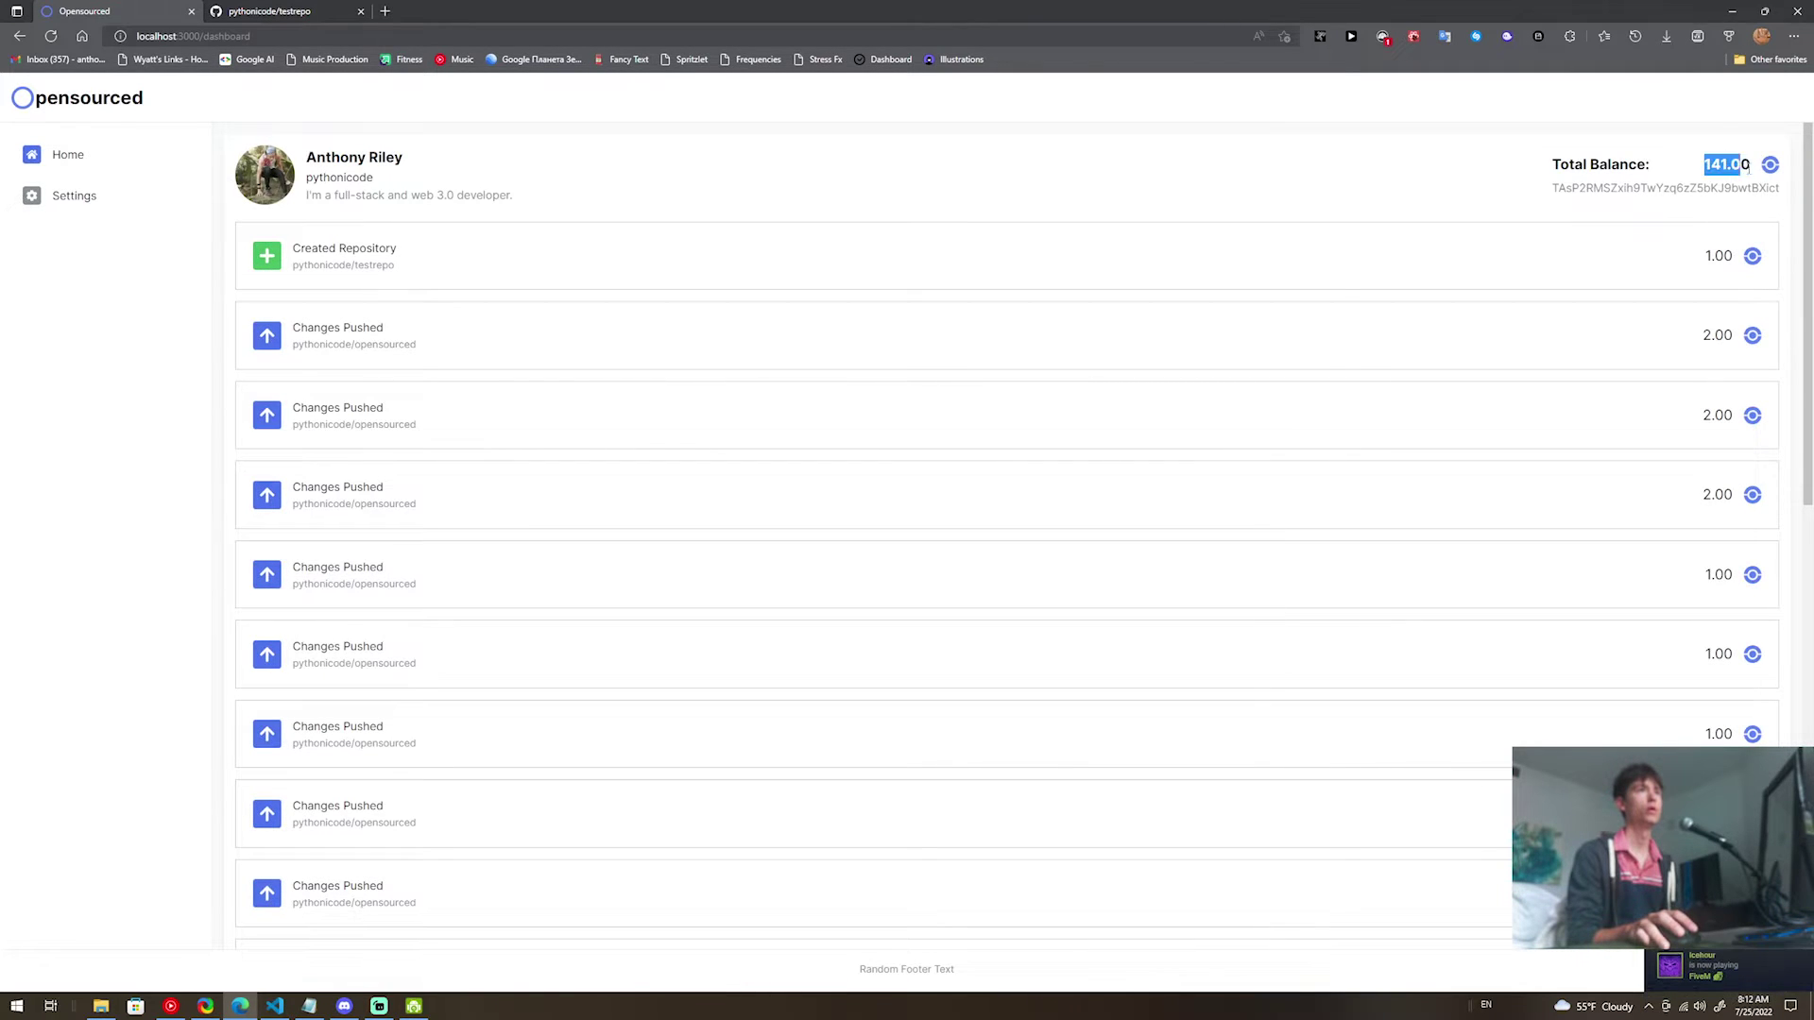
double_click(1717, 255)
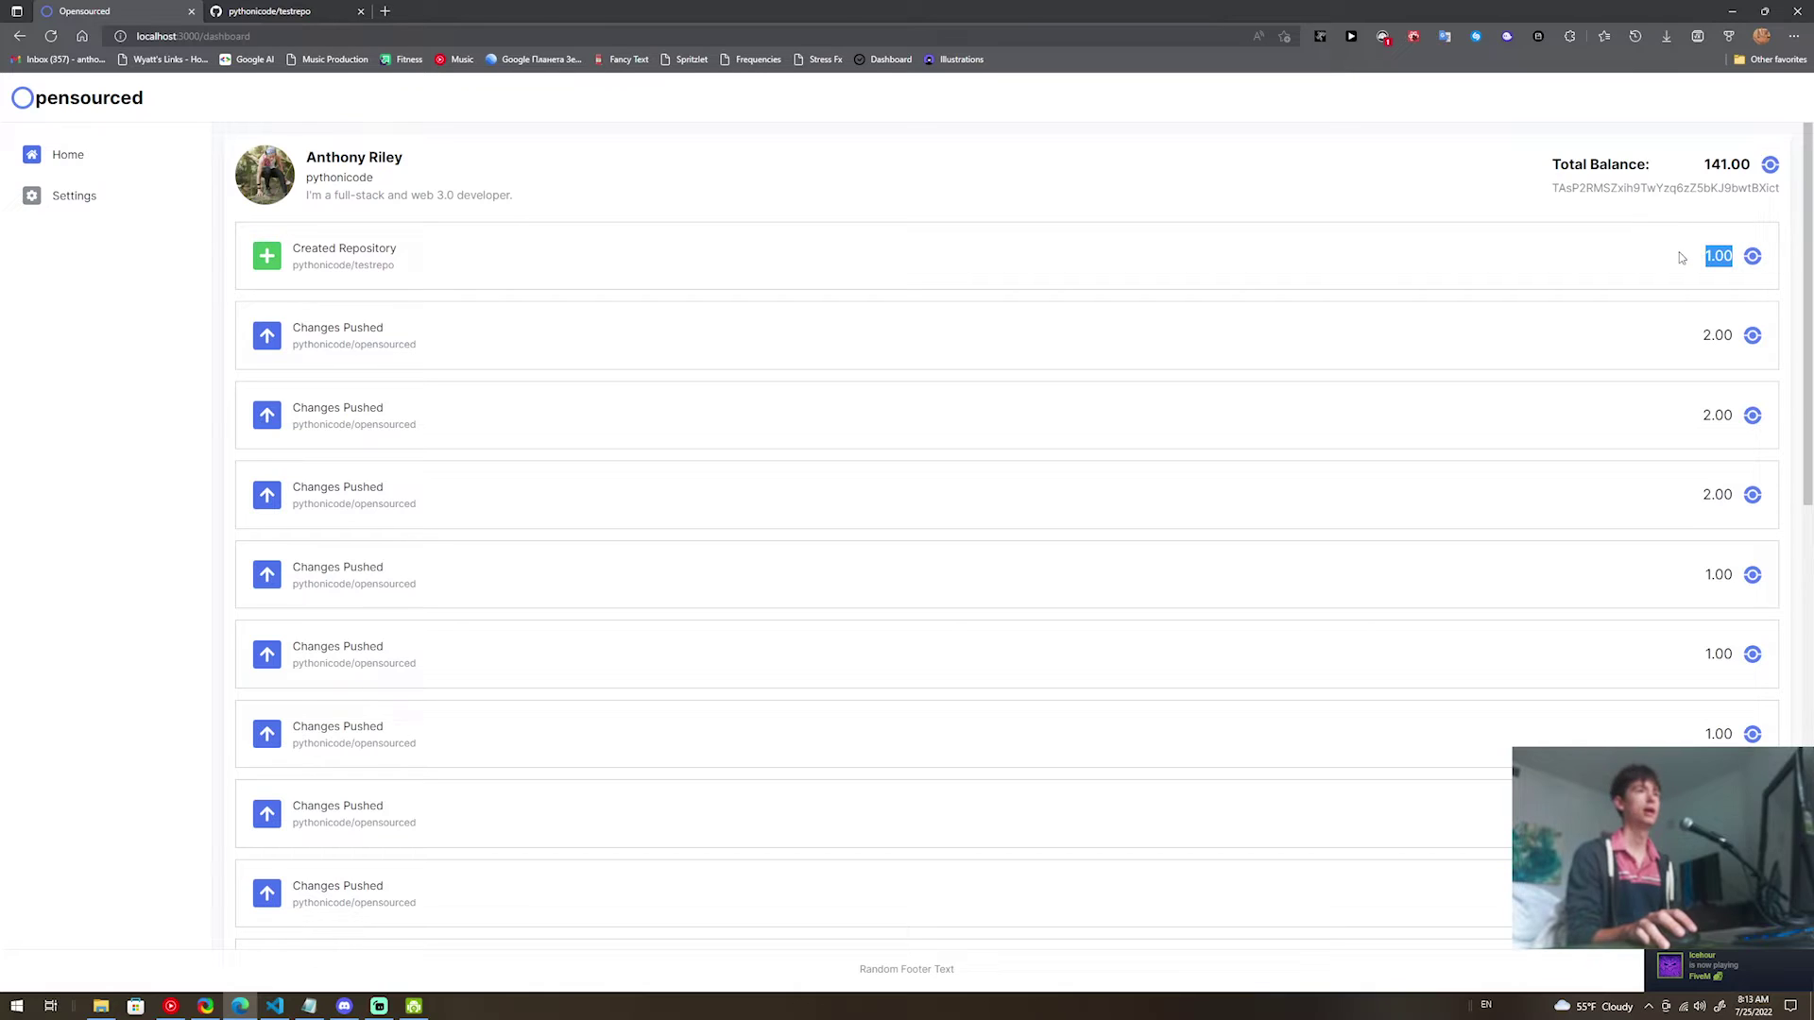
mouse_move(1735, 256)
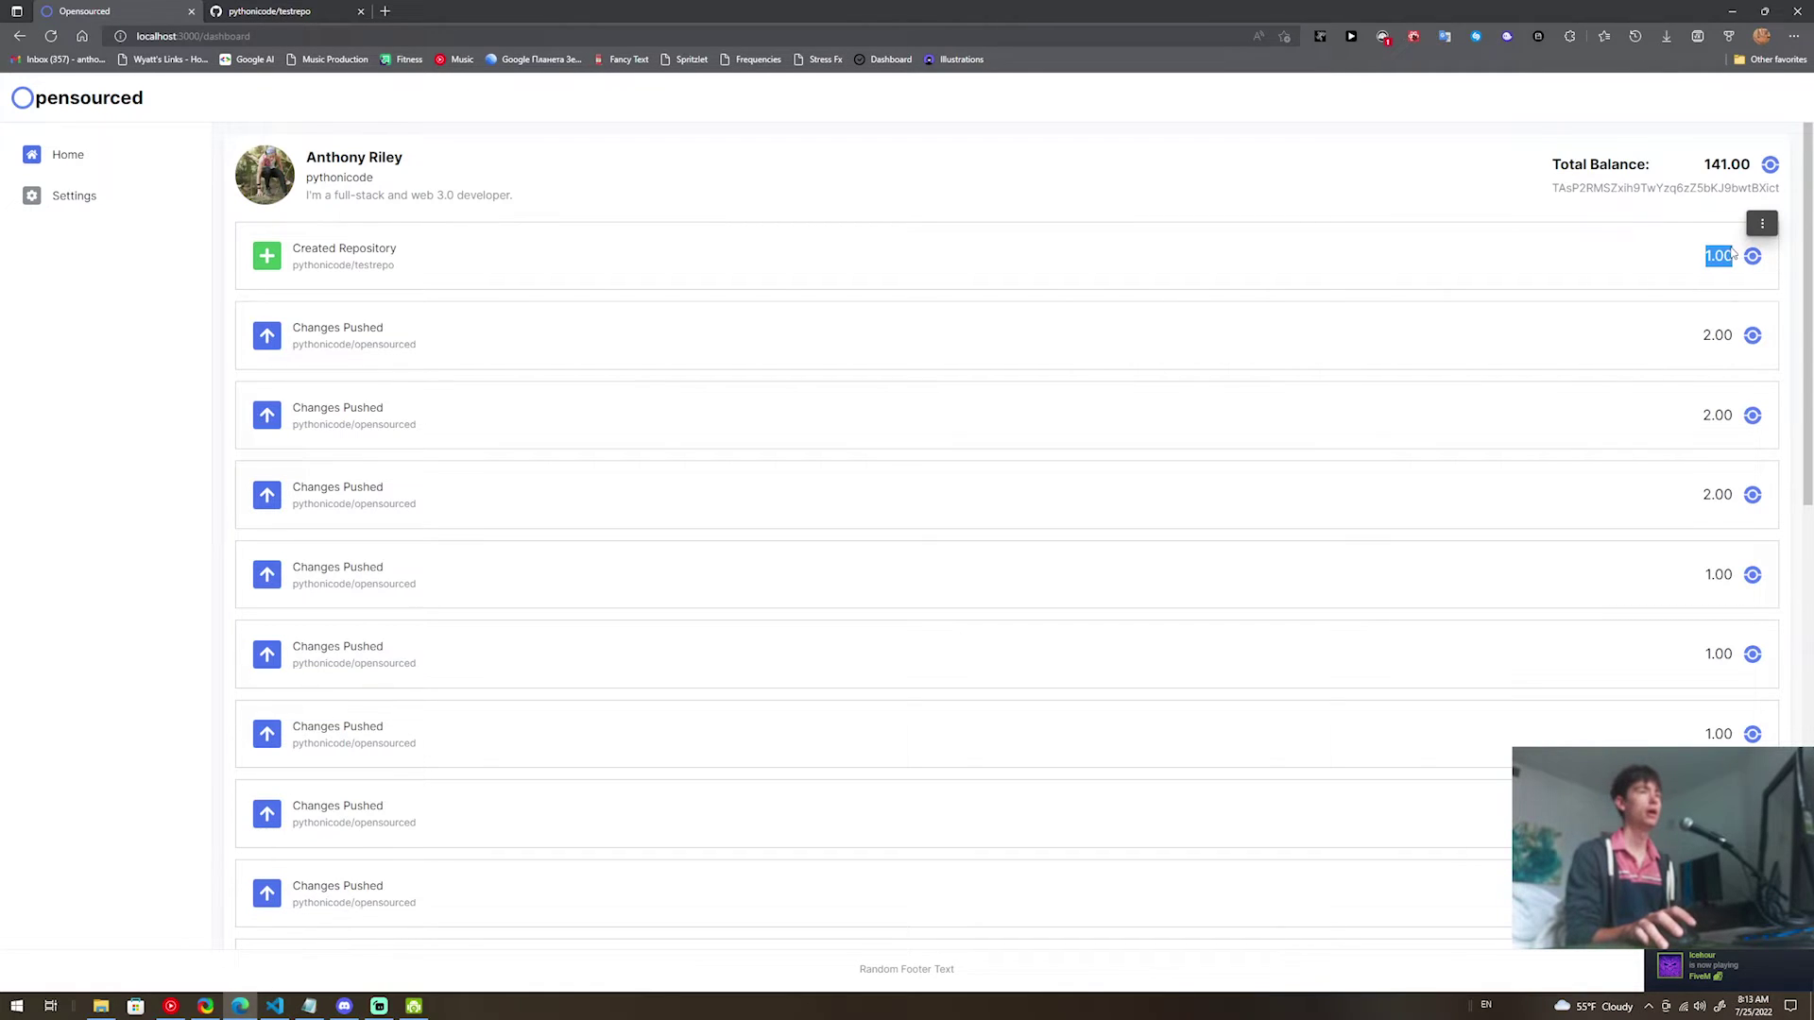
Clear the highlights, reselect the 1.00 reward amount, then deselect it.
left_click(1717, 255)
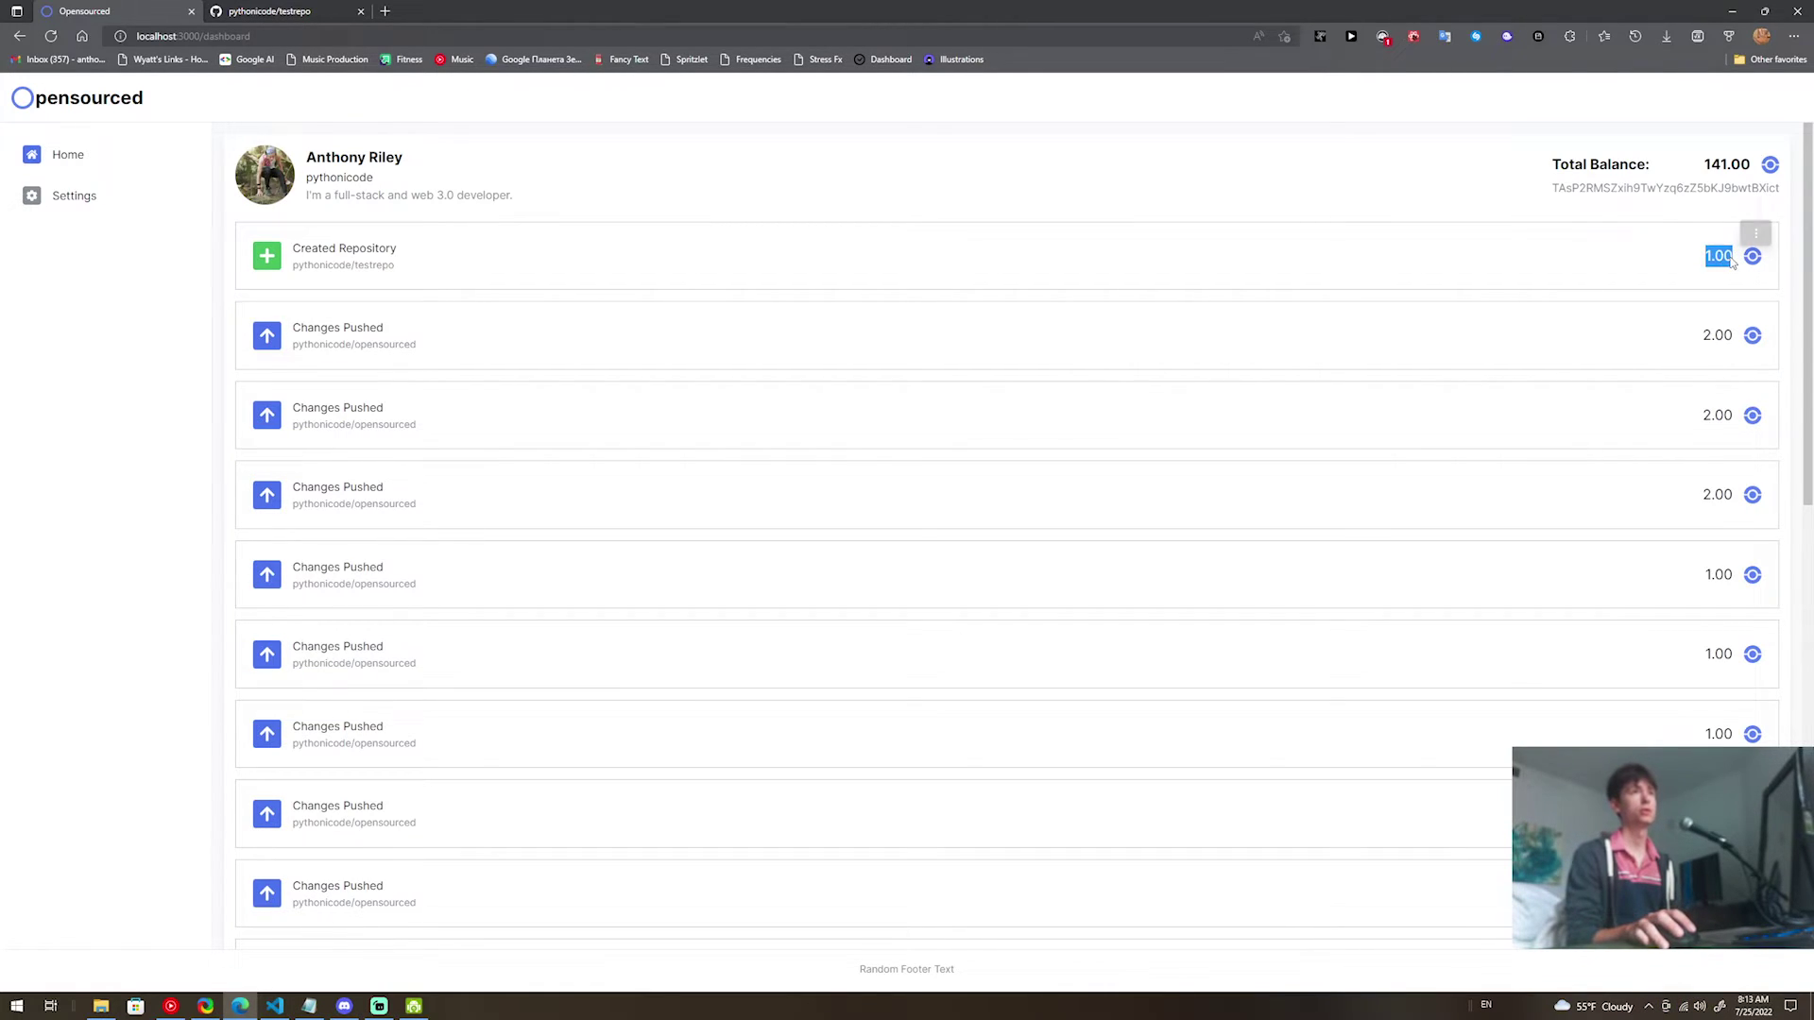
left_click(1705, 276)
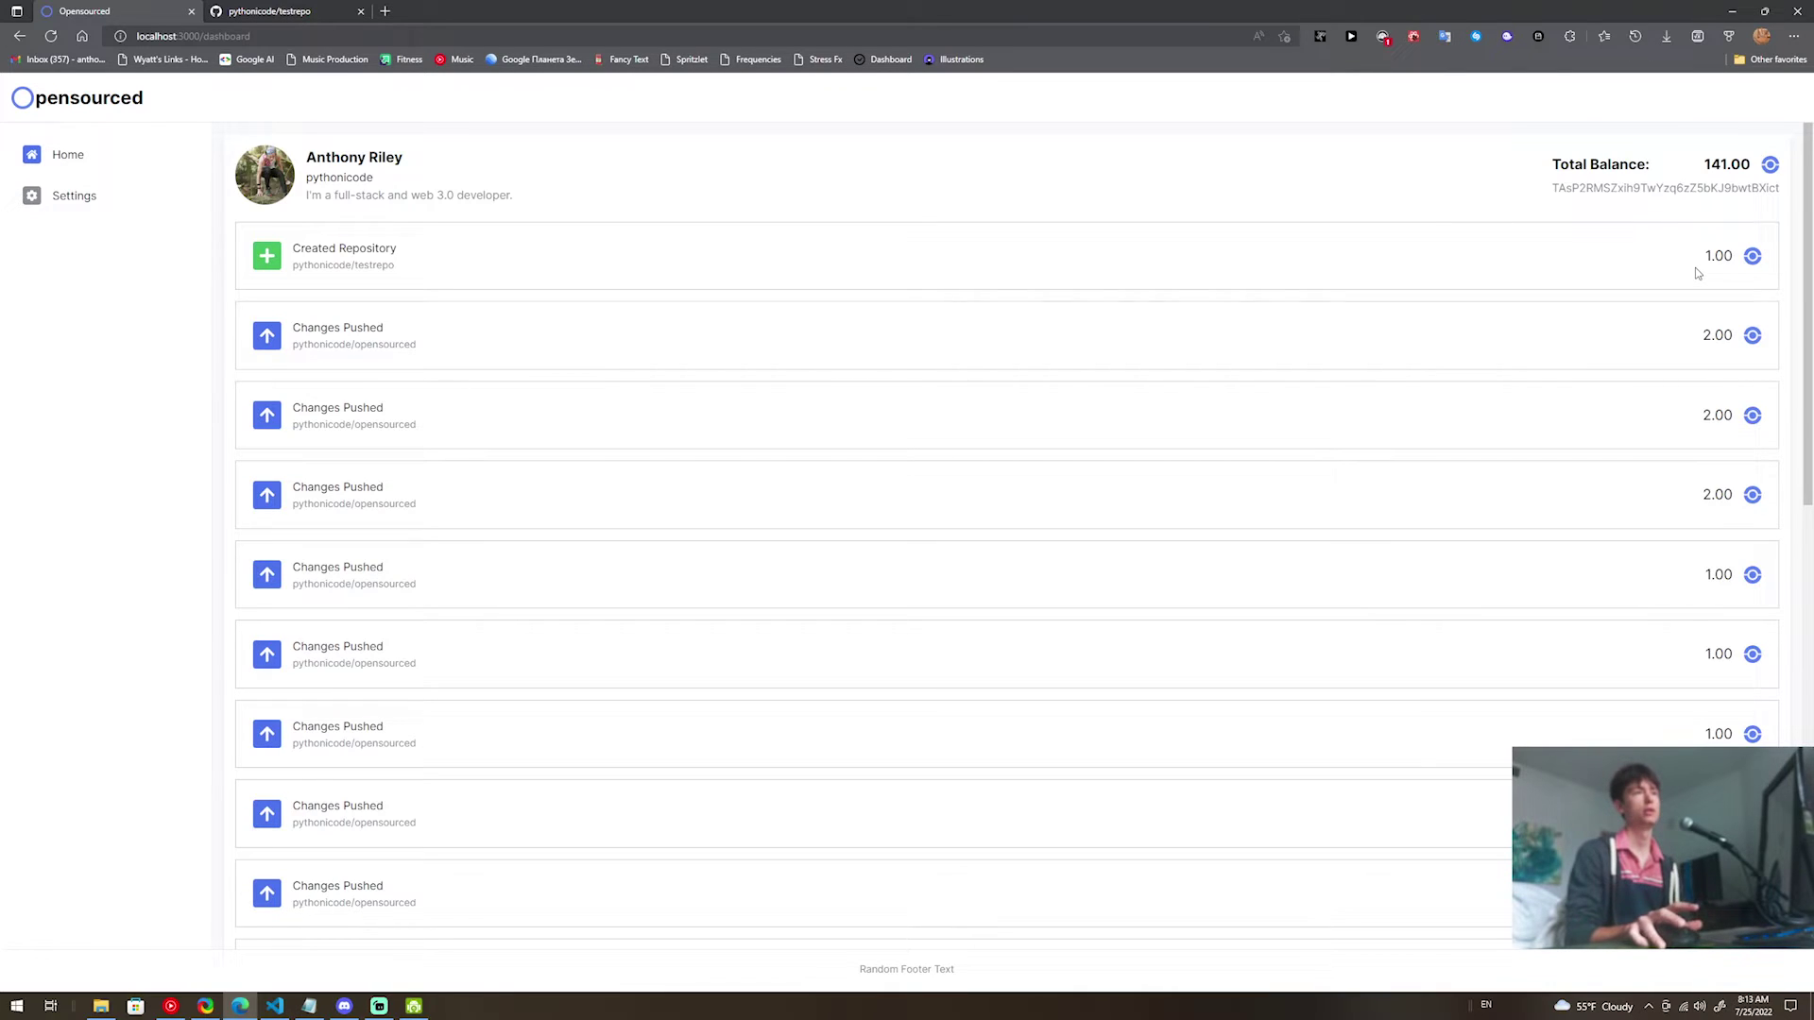
left_click_drag(1692, 256, 1761, 262)
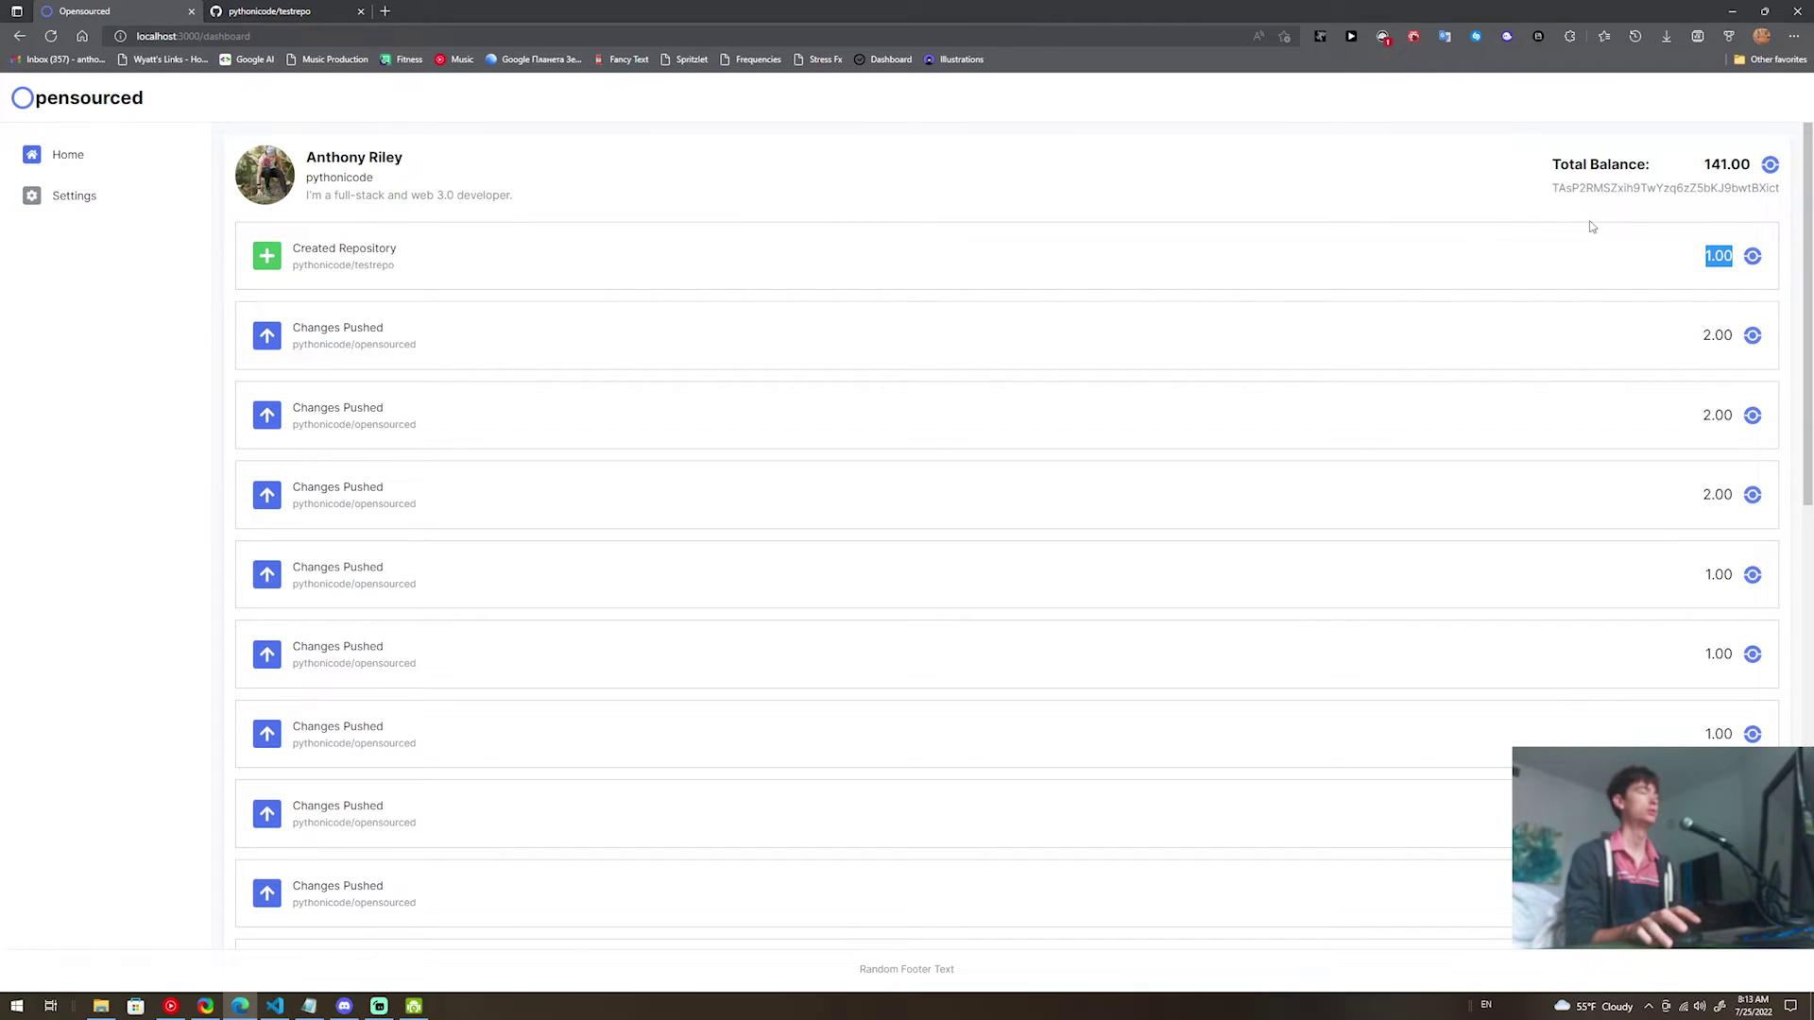
left_click(1682, 265)
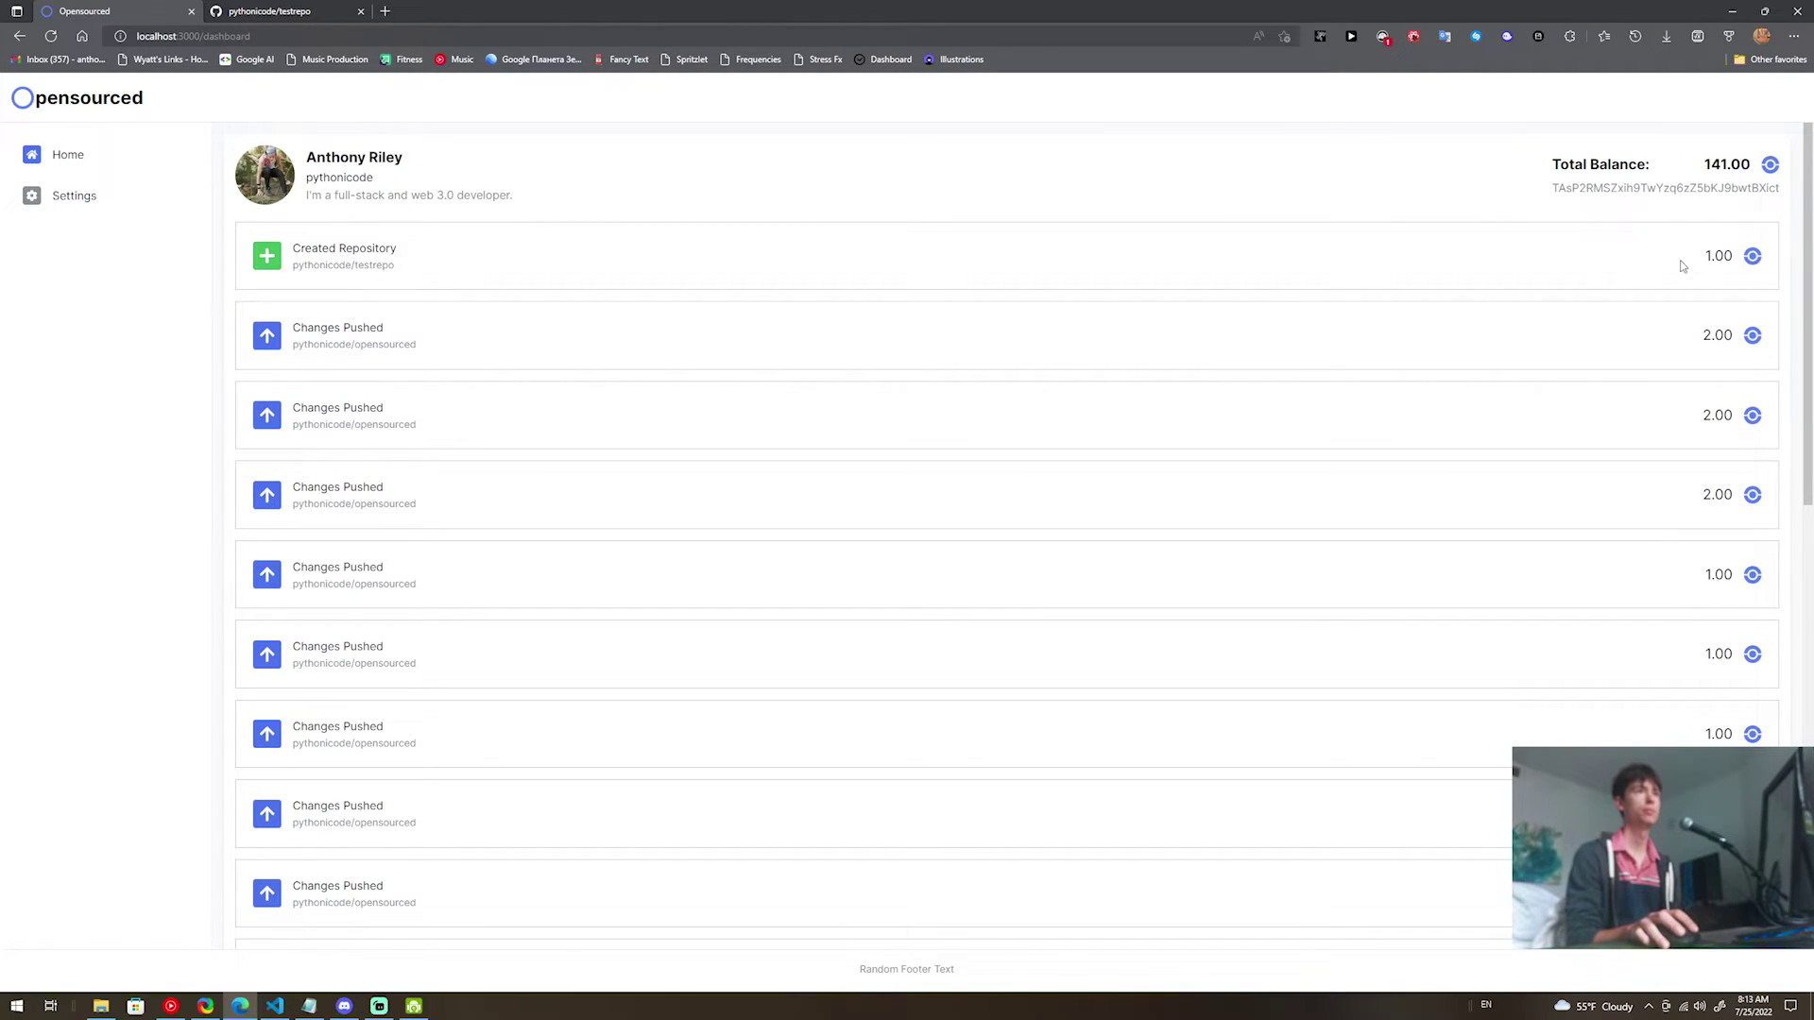
Load the localhost:3000 home page and open the For Contributors TRX staking page.
left_click(248, 36)
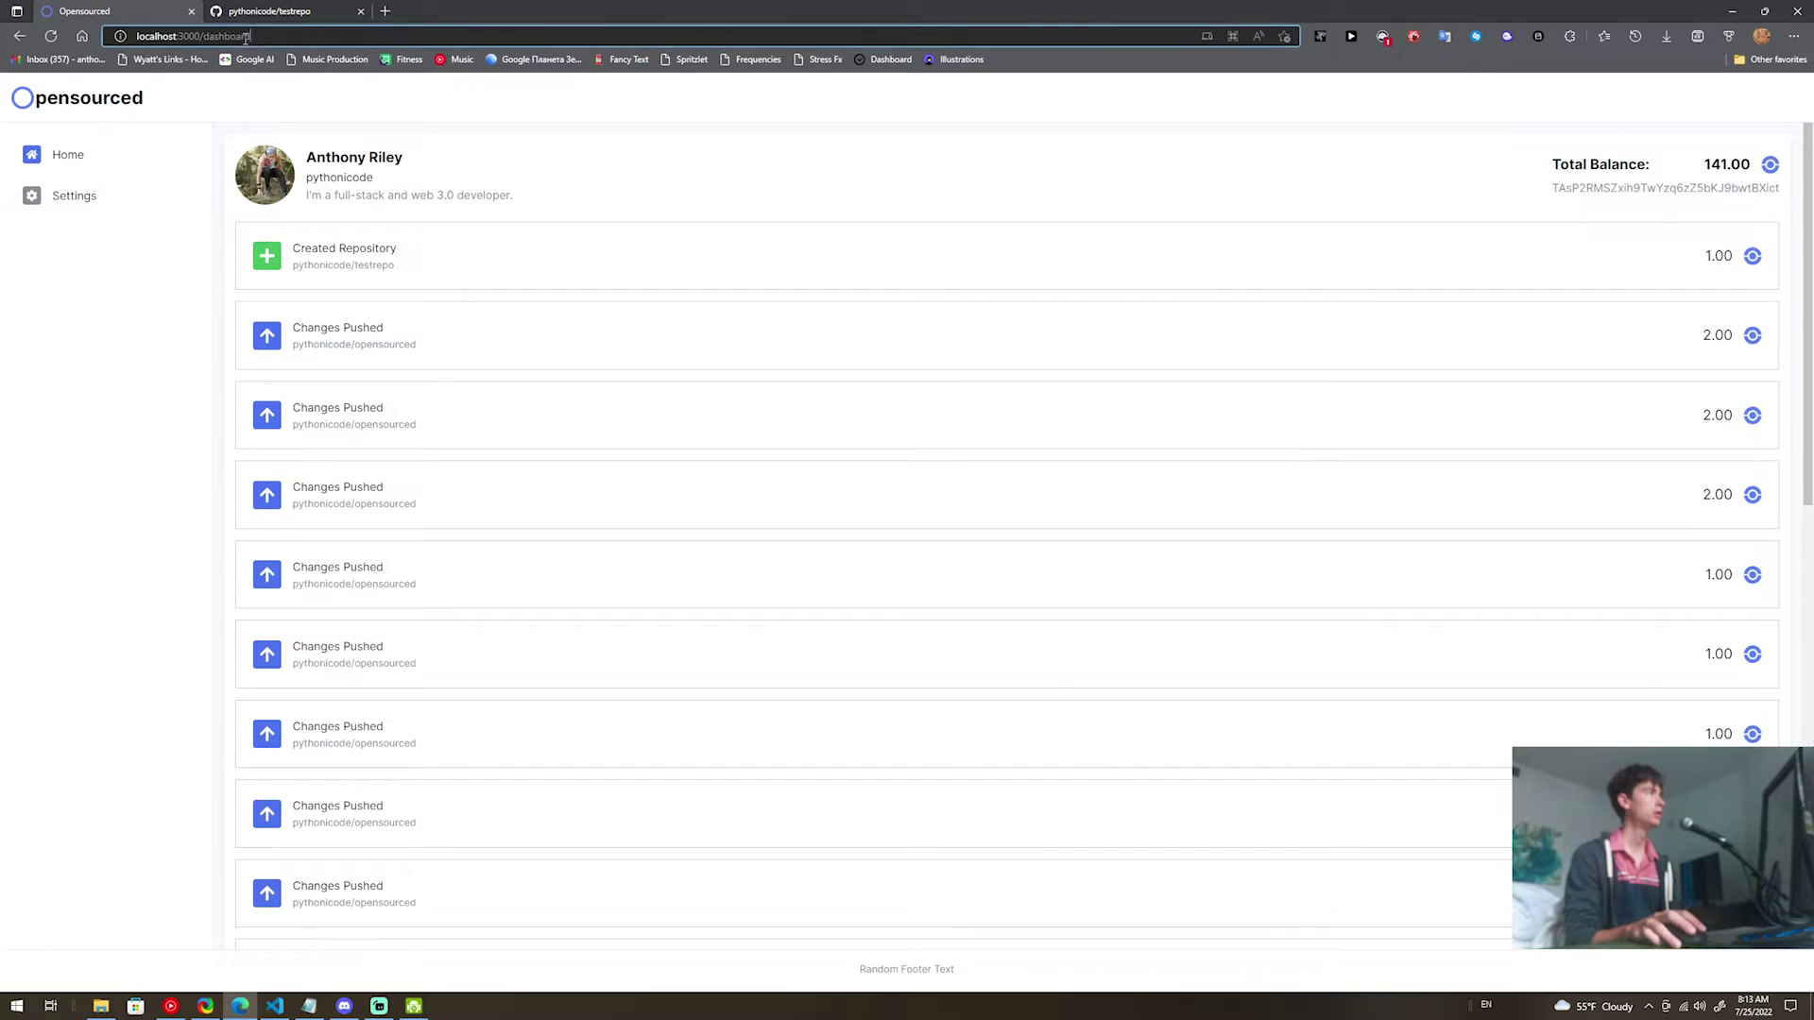
key("BackSpace")
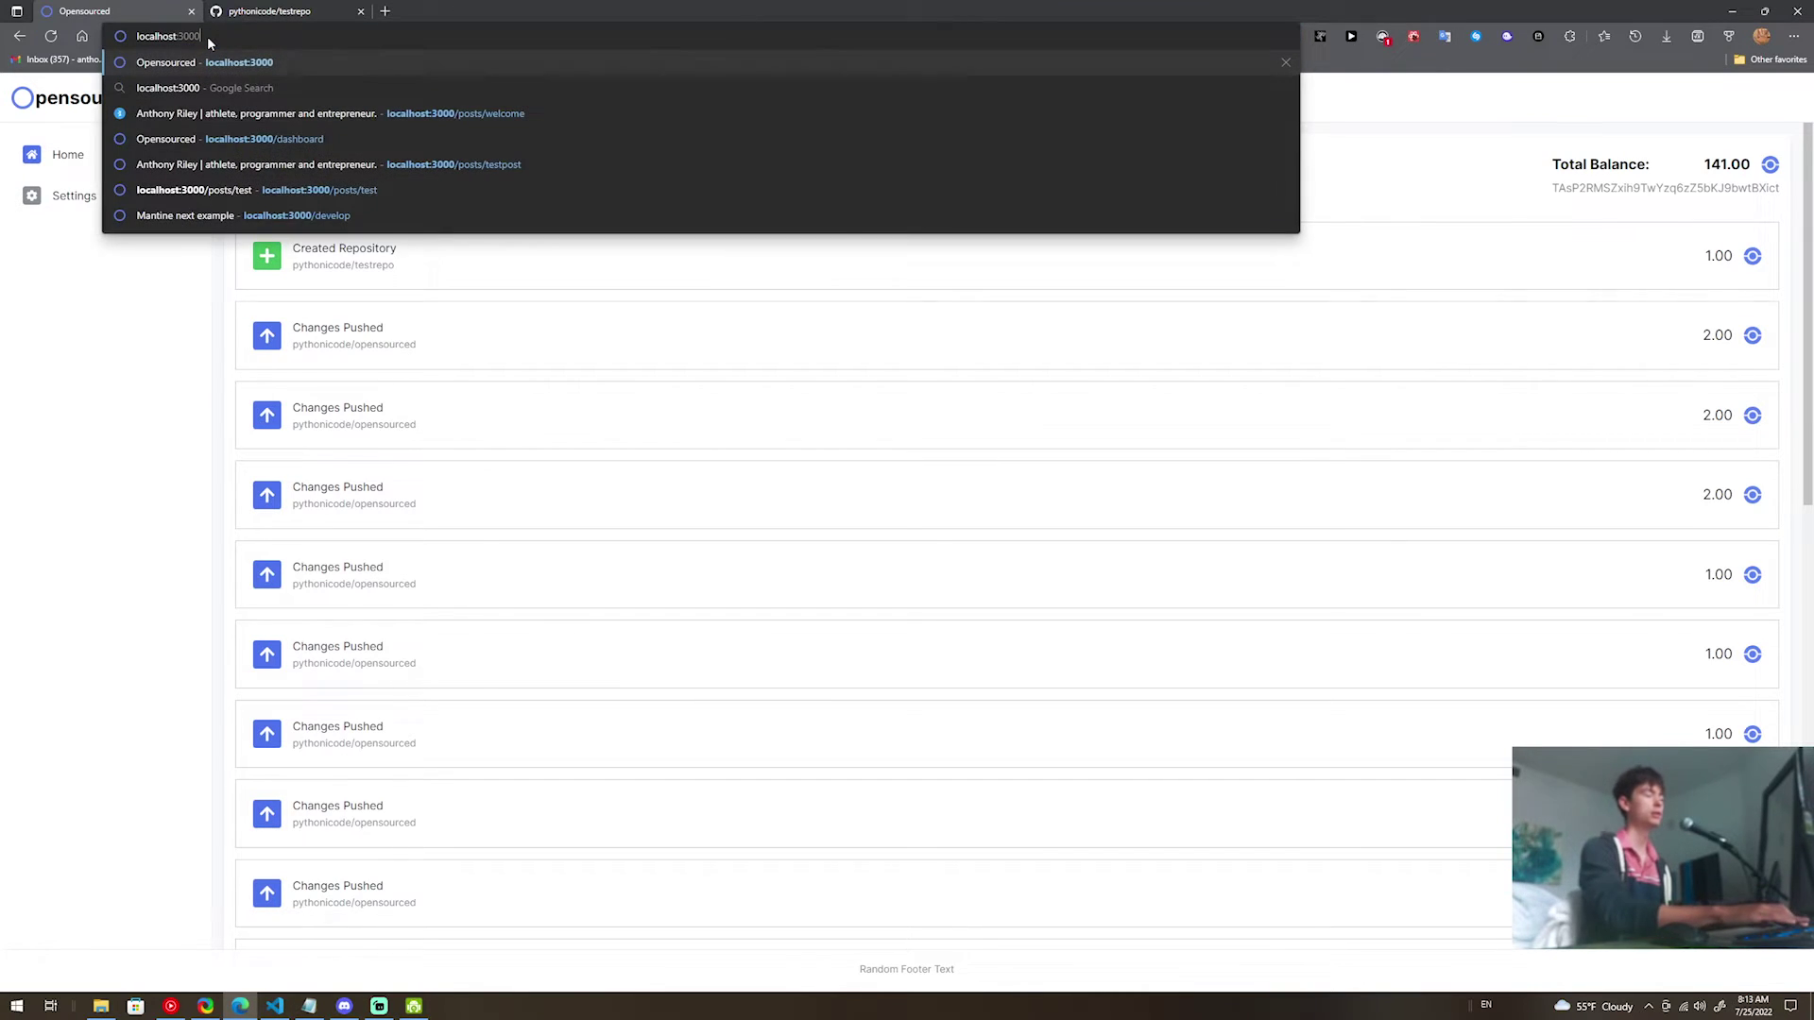
key("Return")
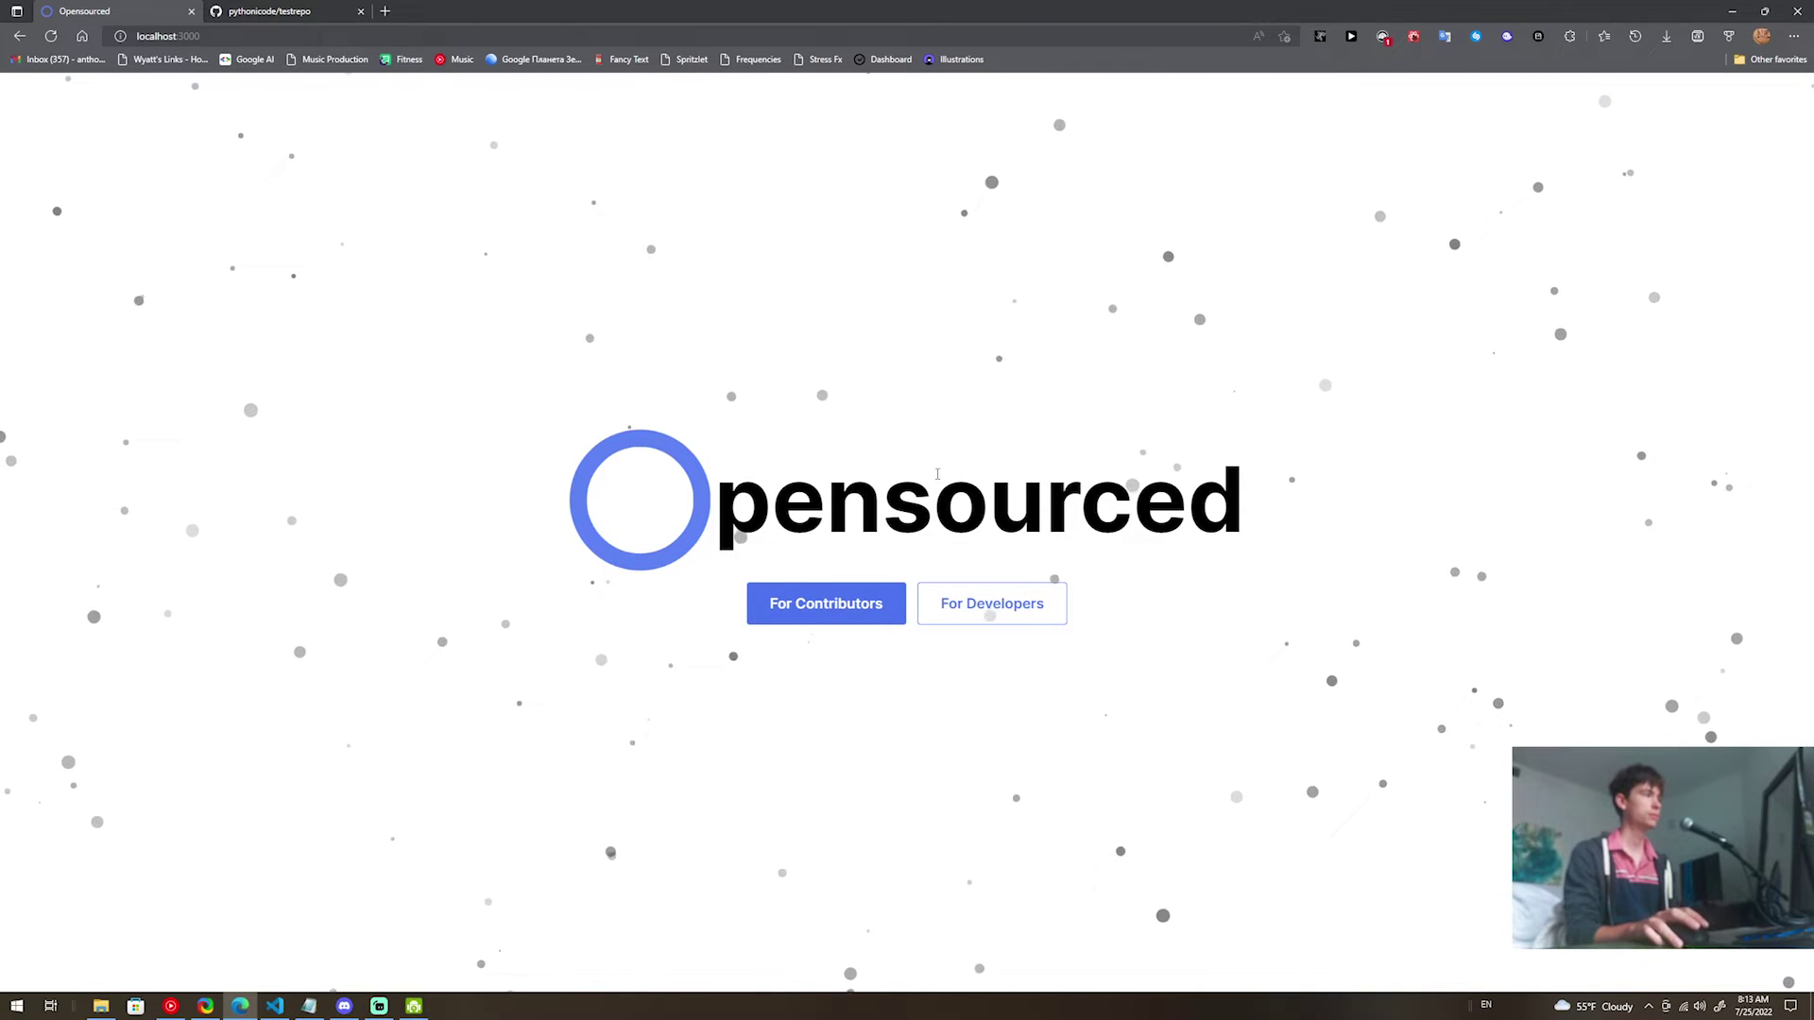
left_click(795, 605)
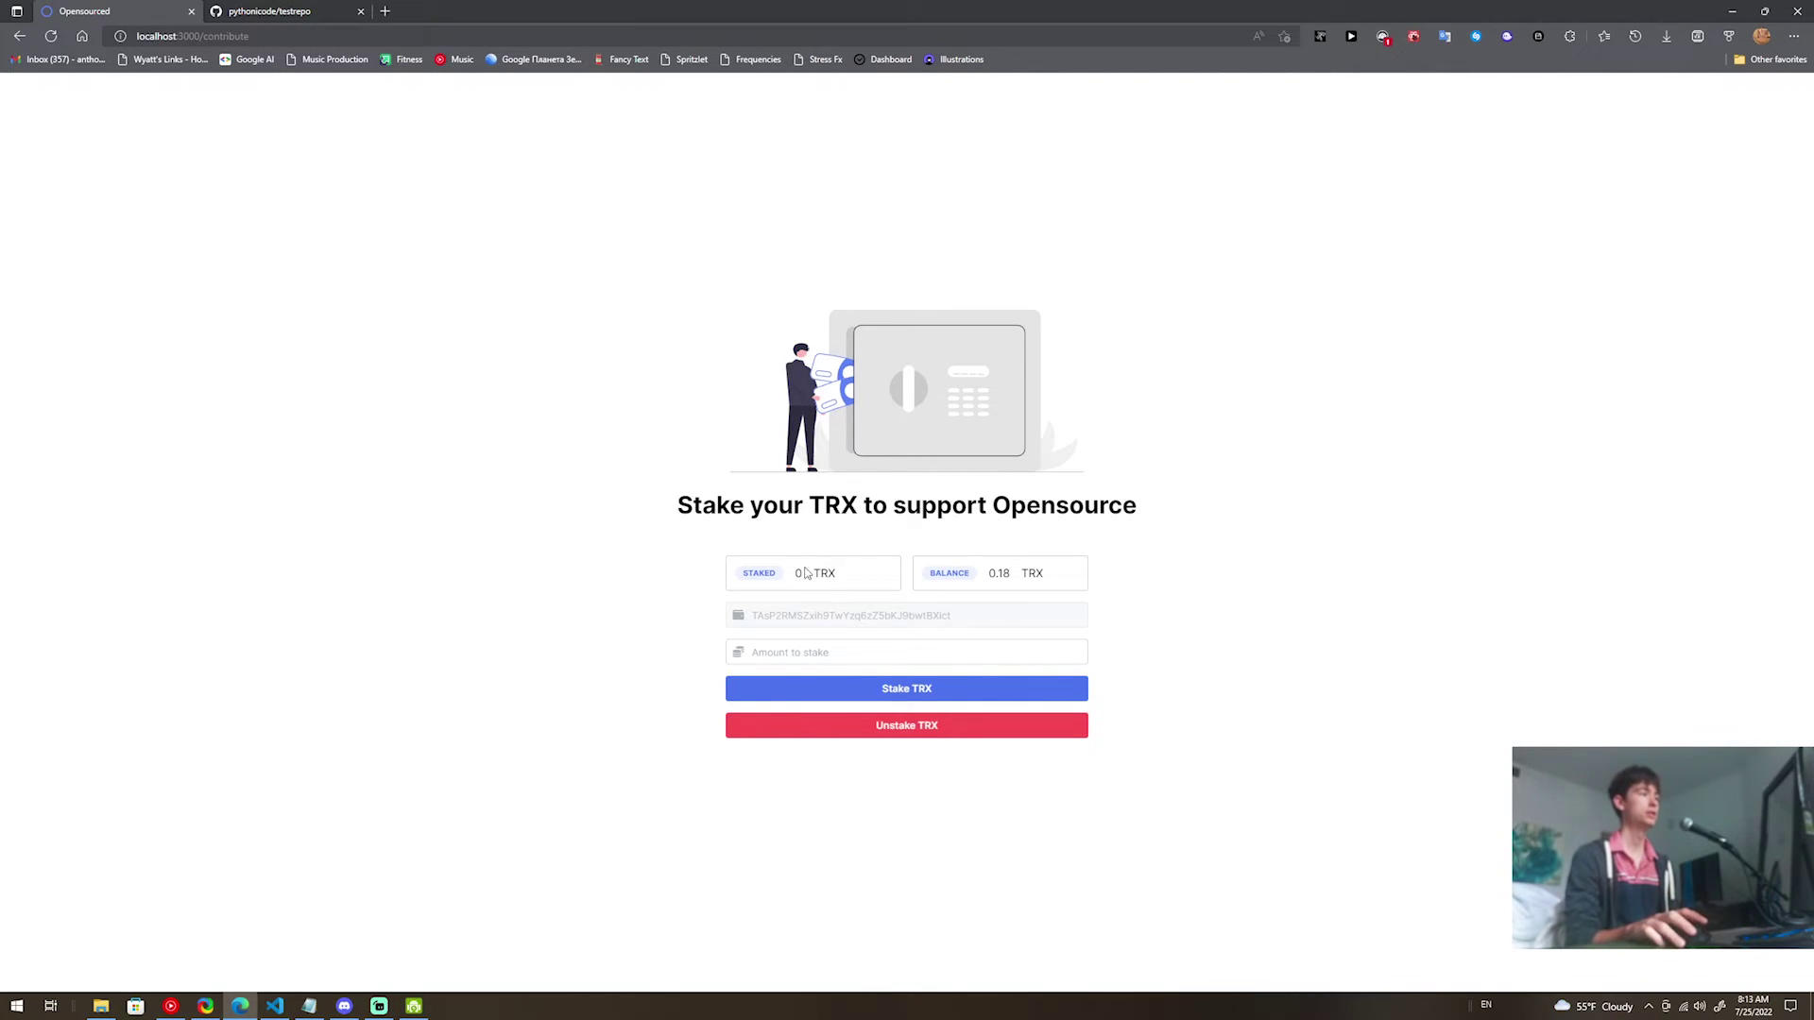
double_click(819, 572)
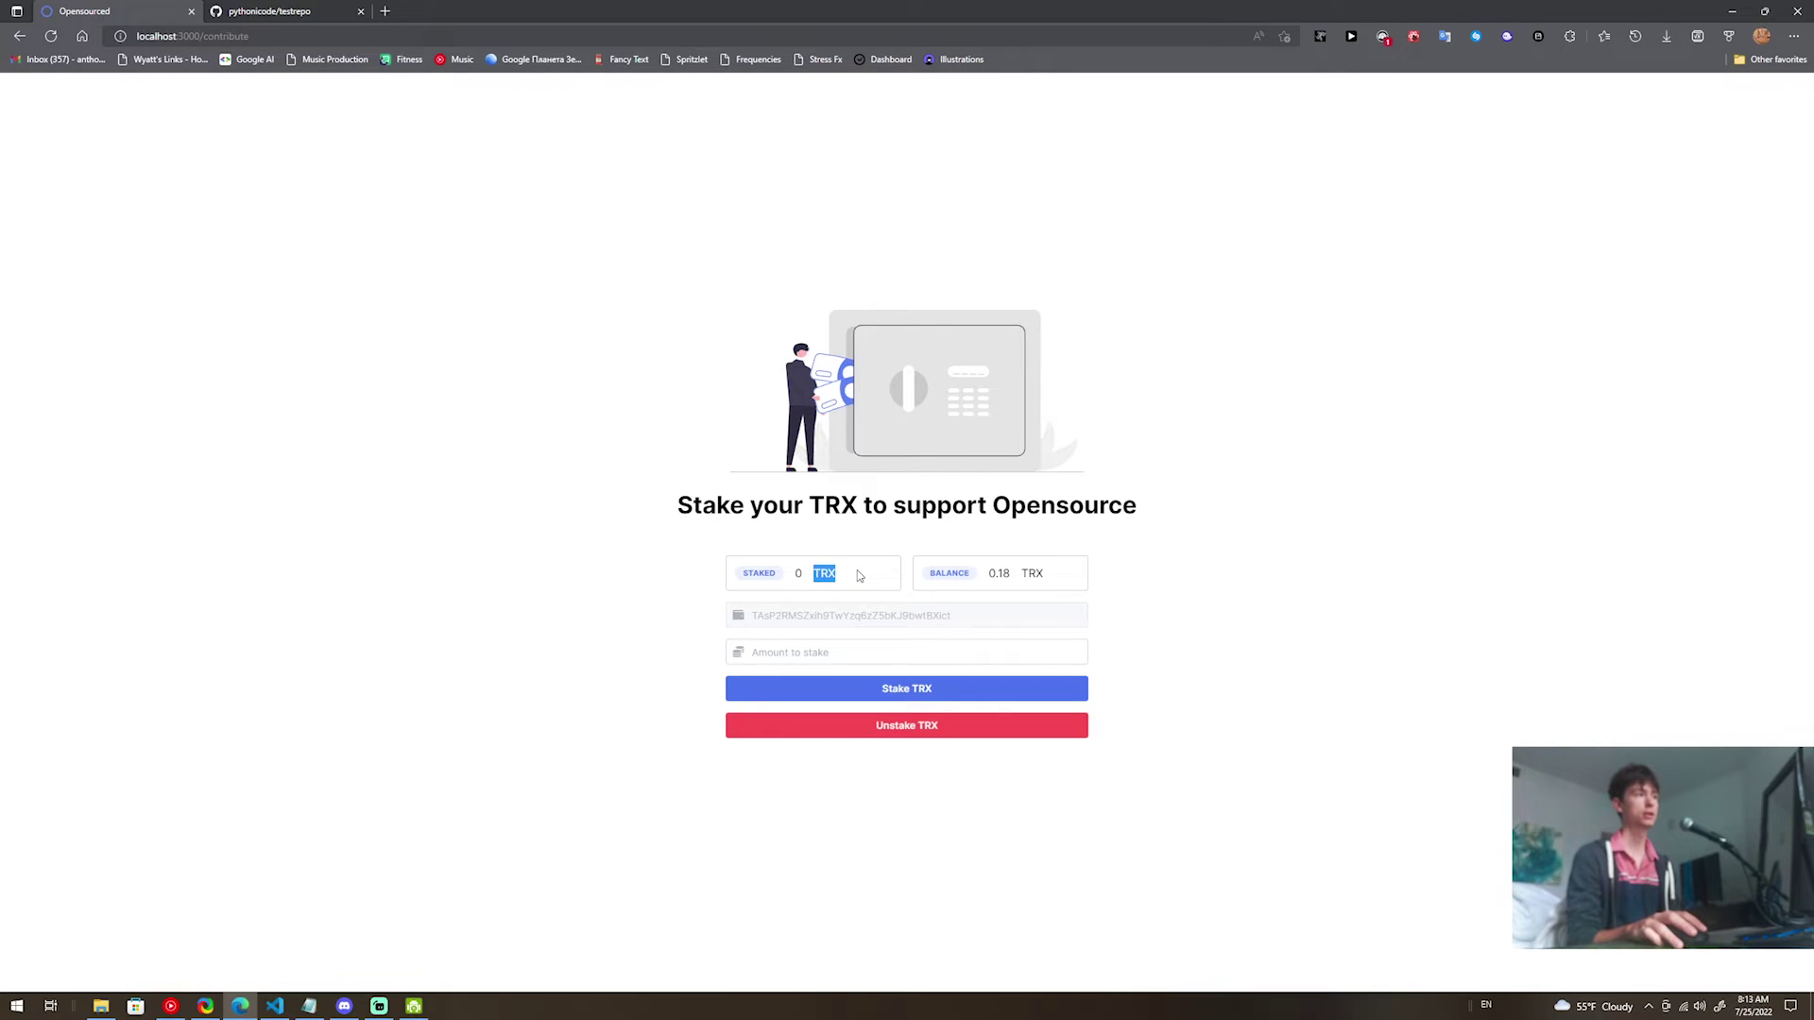
left_click(845, 582)
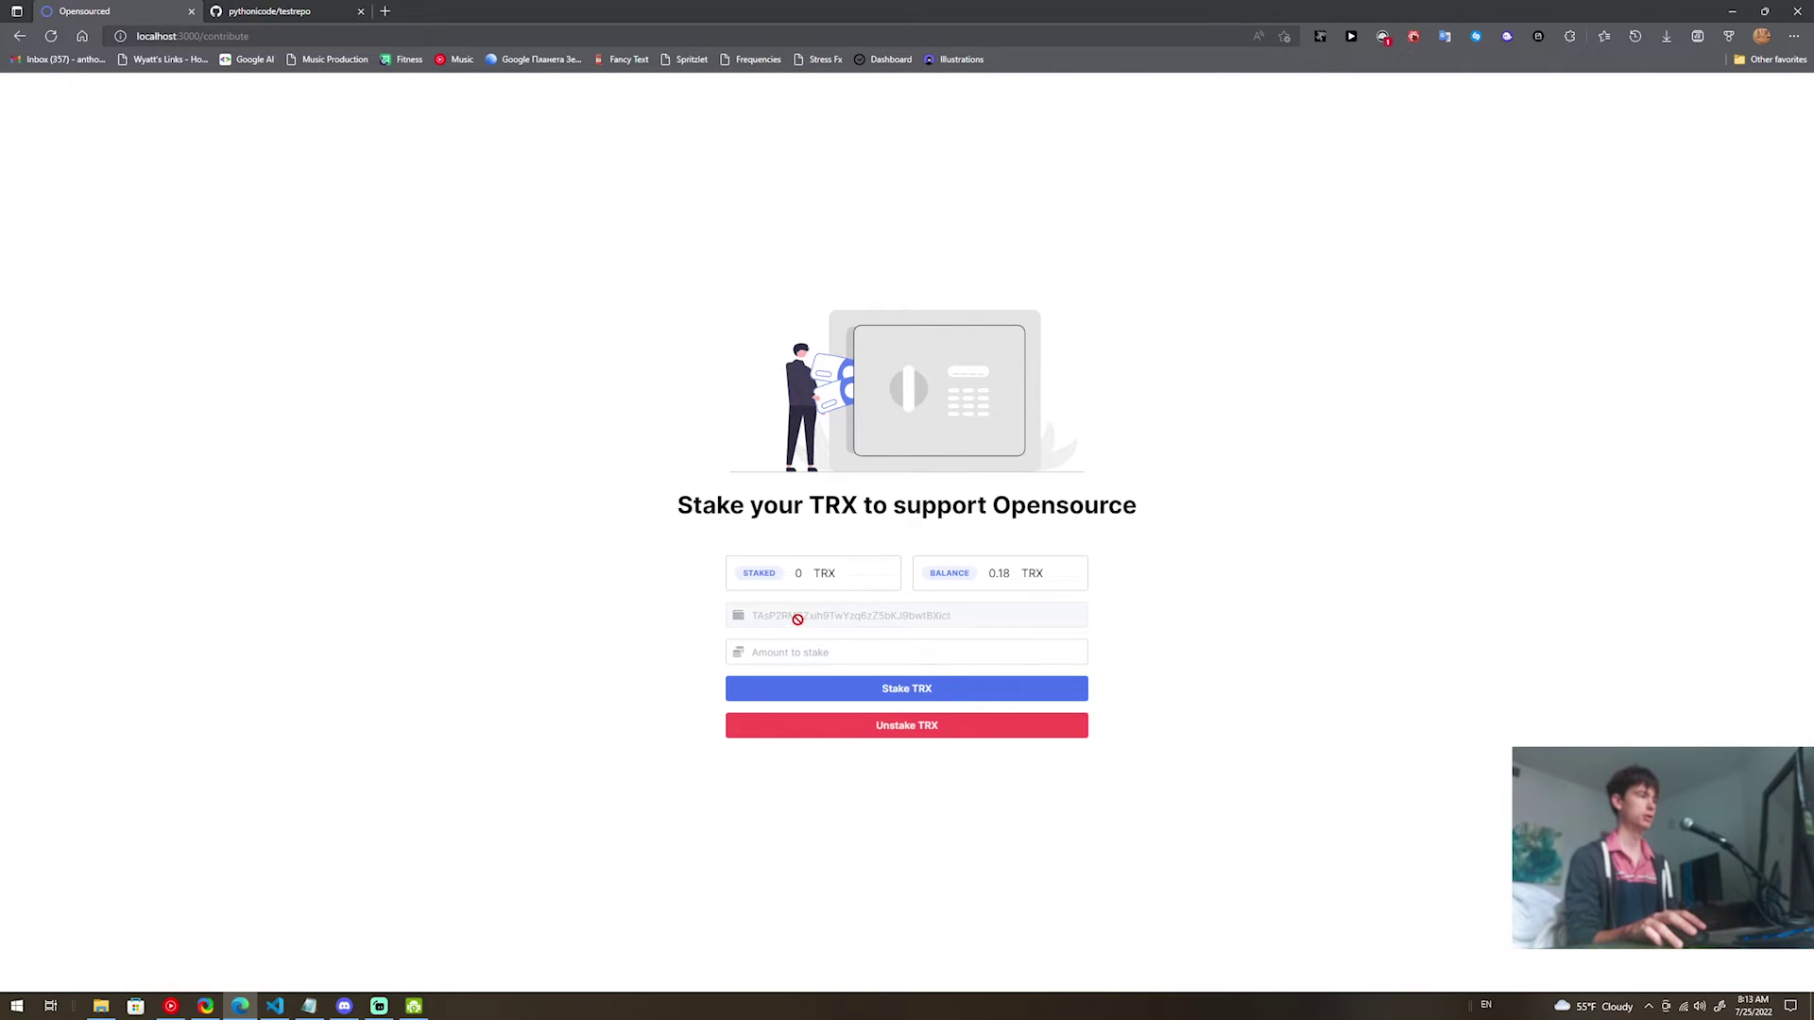
double_click(819, 574)
left_click(843, 578)
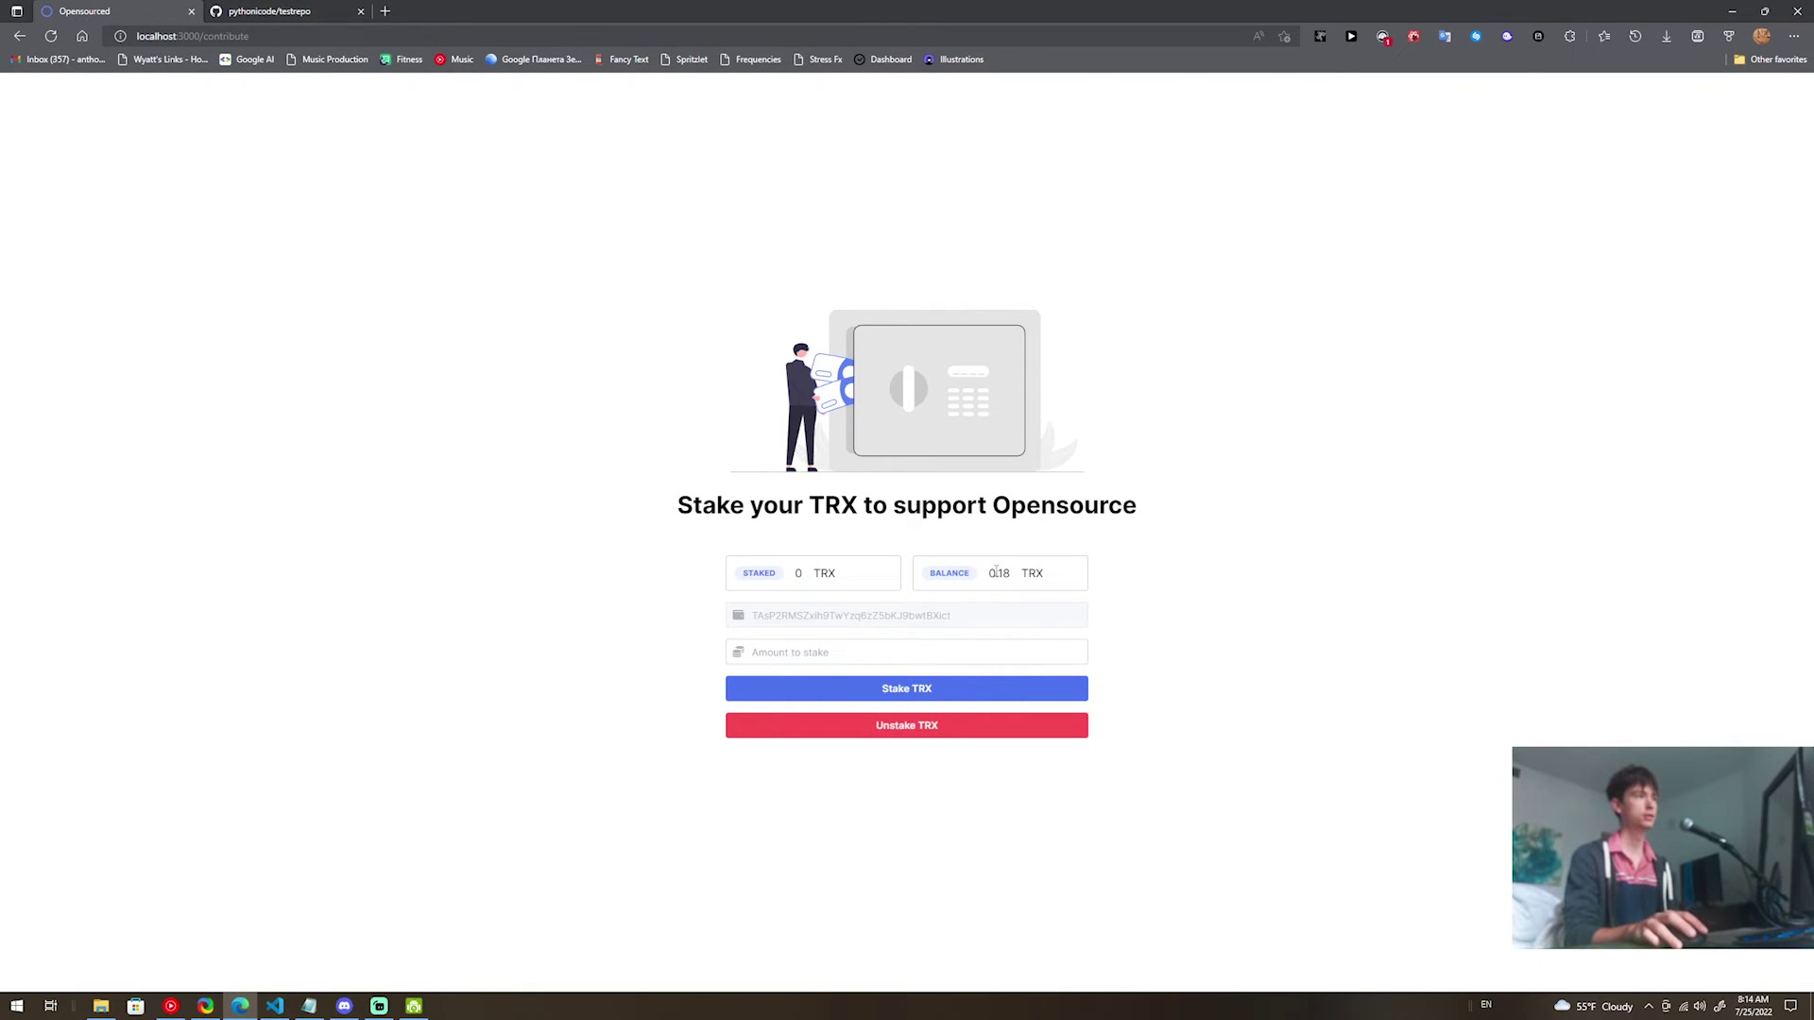
left_click_drag(998, 573, 1042, 573)
left_click(1044, 572)
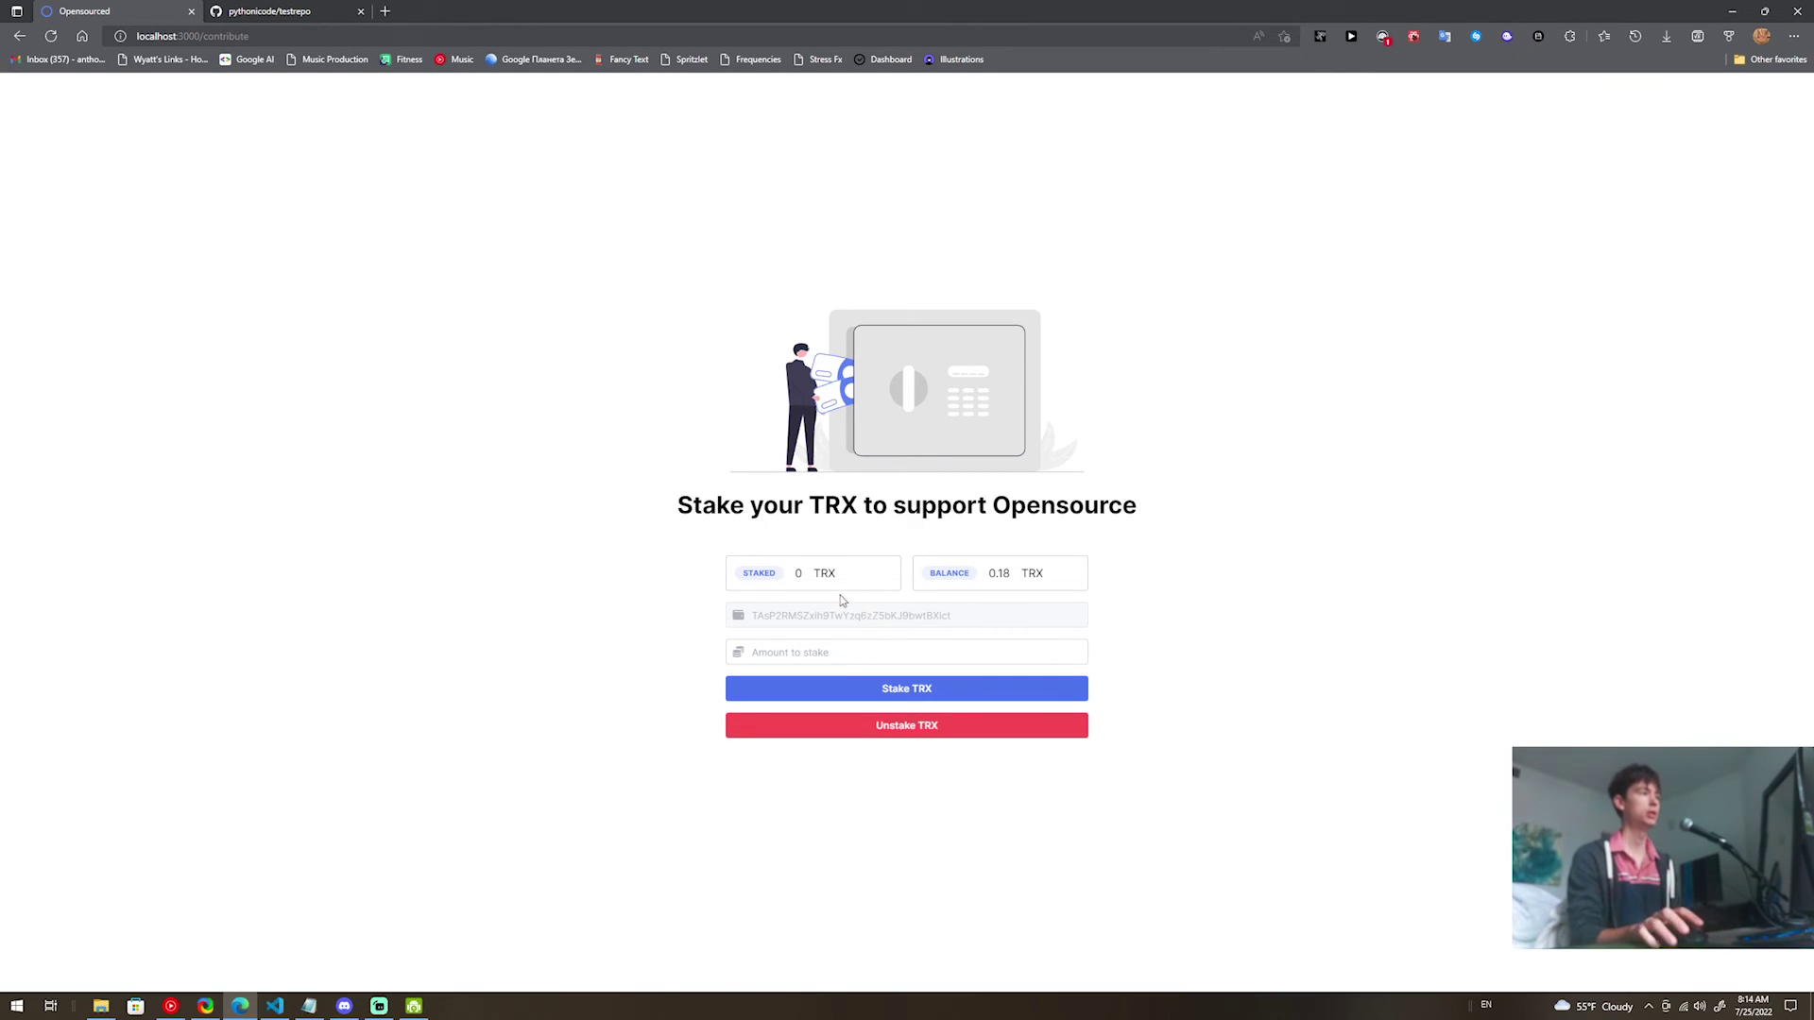
left_click_drag(794, 572, 844, 572)
left_click(856, 574)
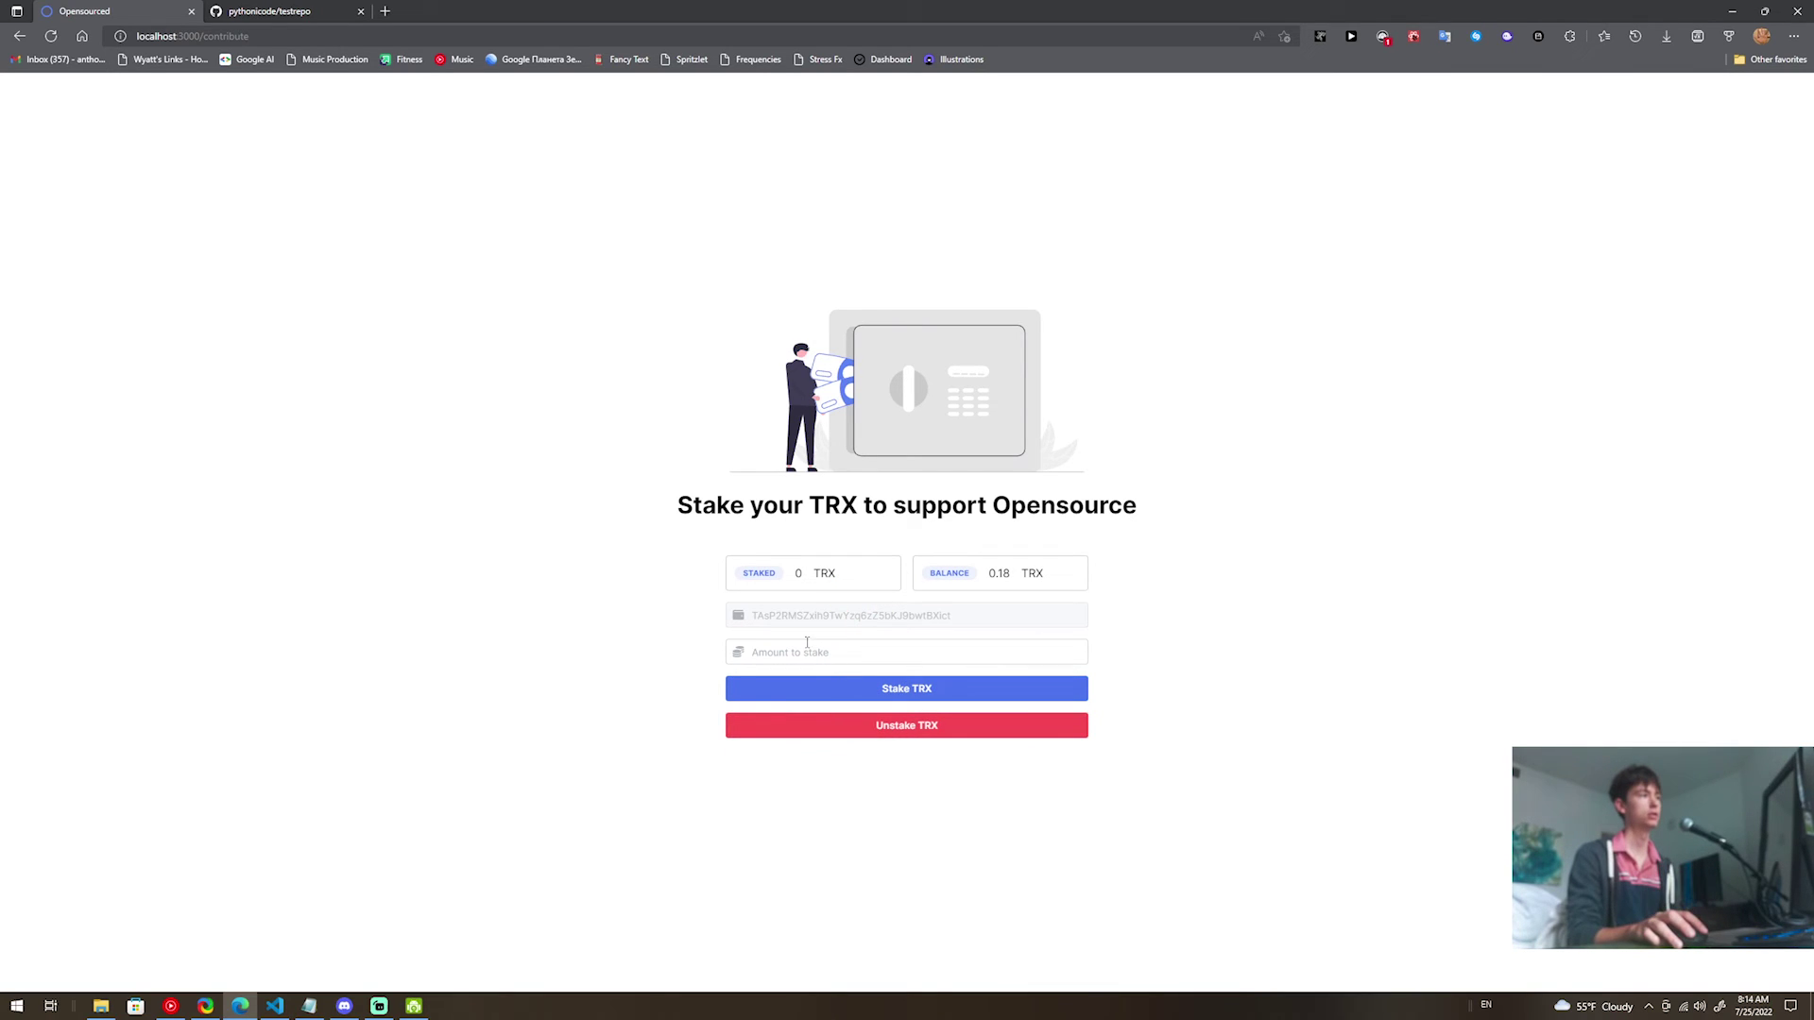
mouse_move(791, 572)
left_mouse_down()
mouse_move(839, 574)
mouse_move(839, 592)
left_mouse_up()
left_click(865, 588)
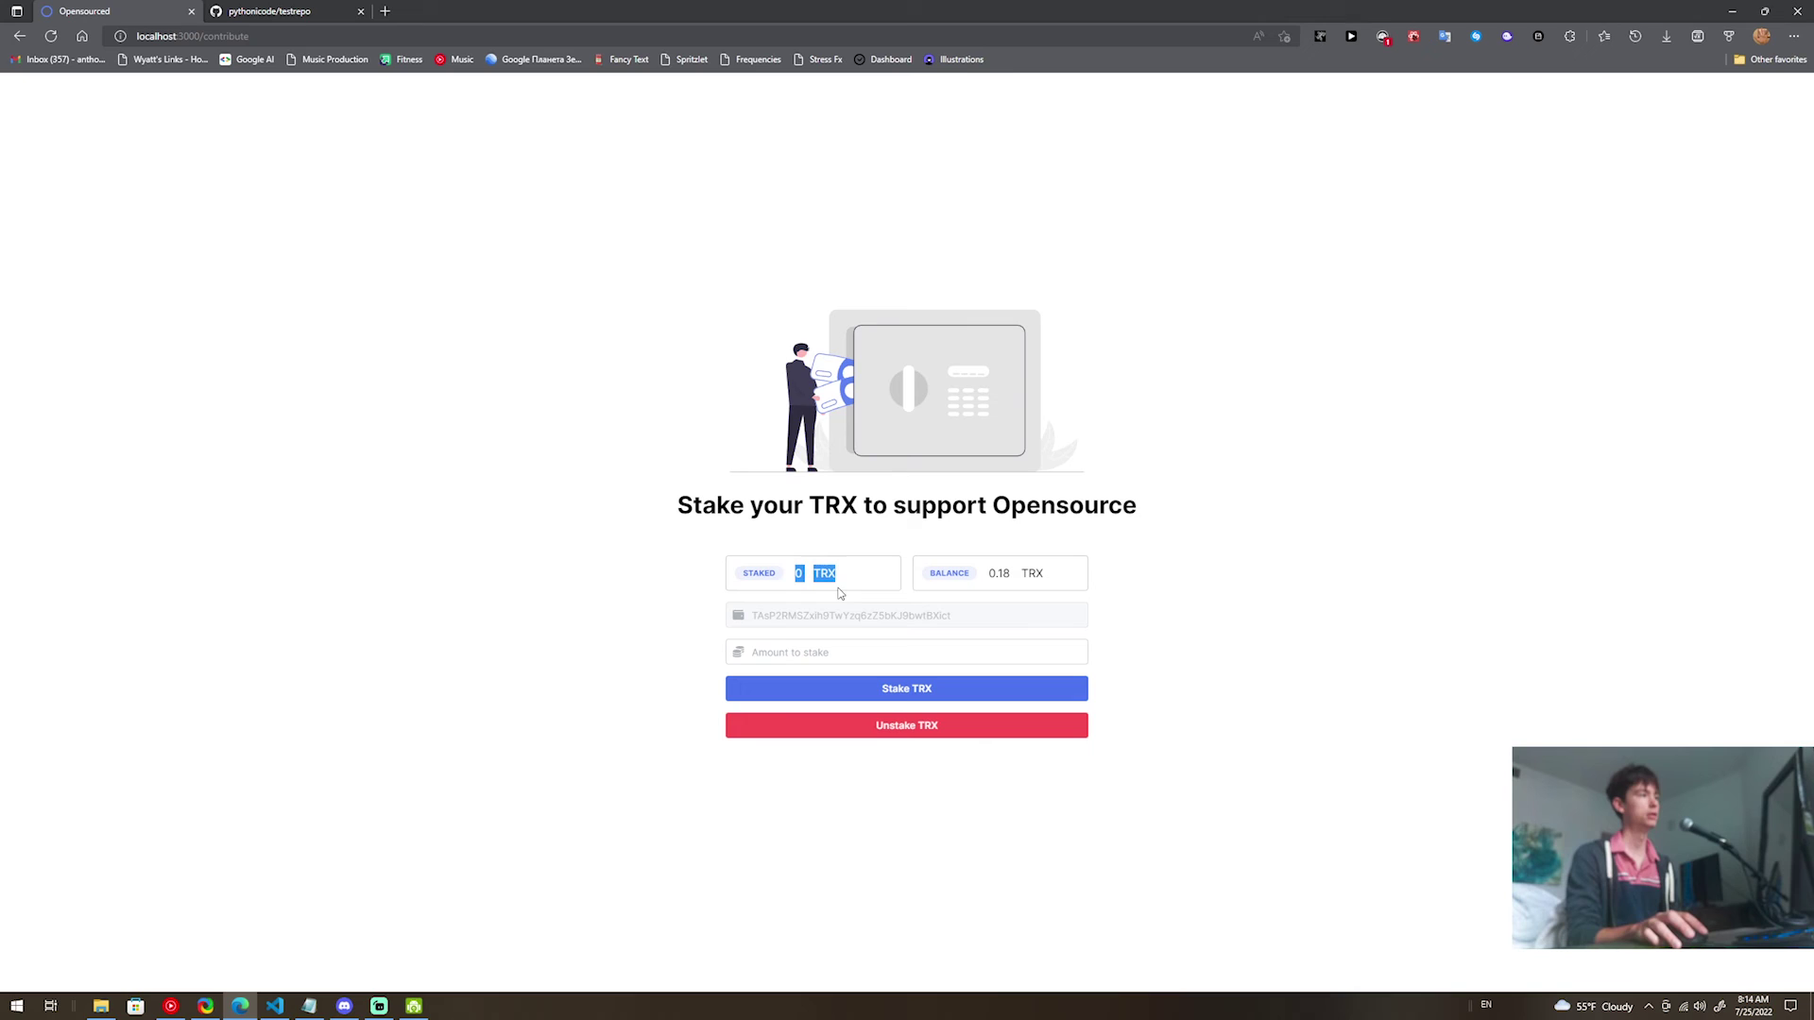
left_click(886, 583)
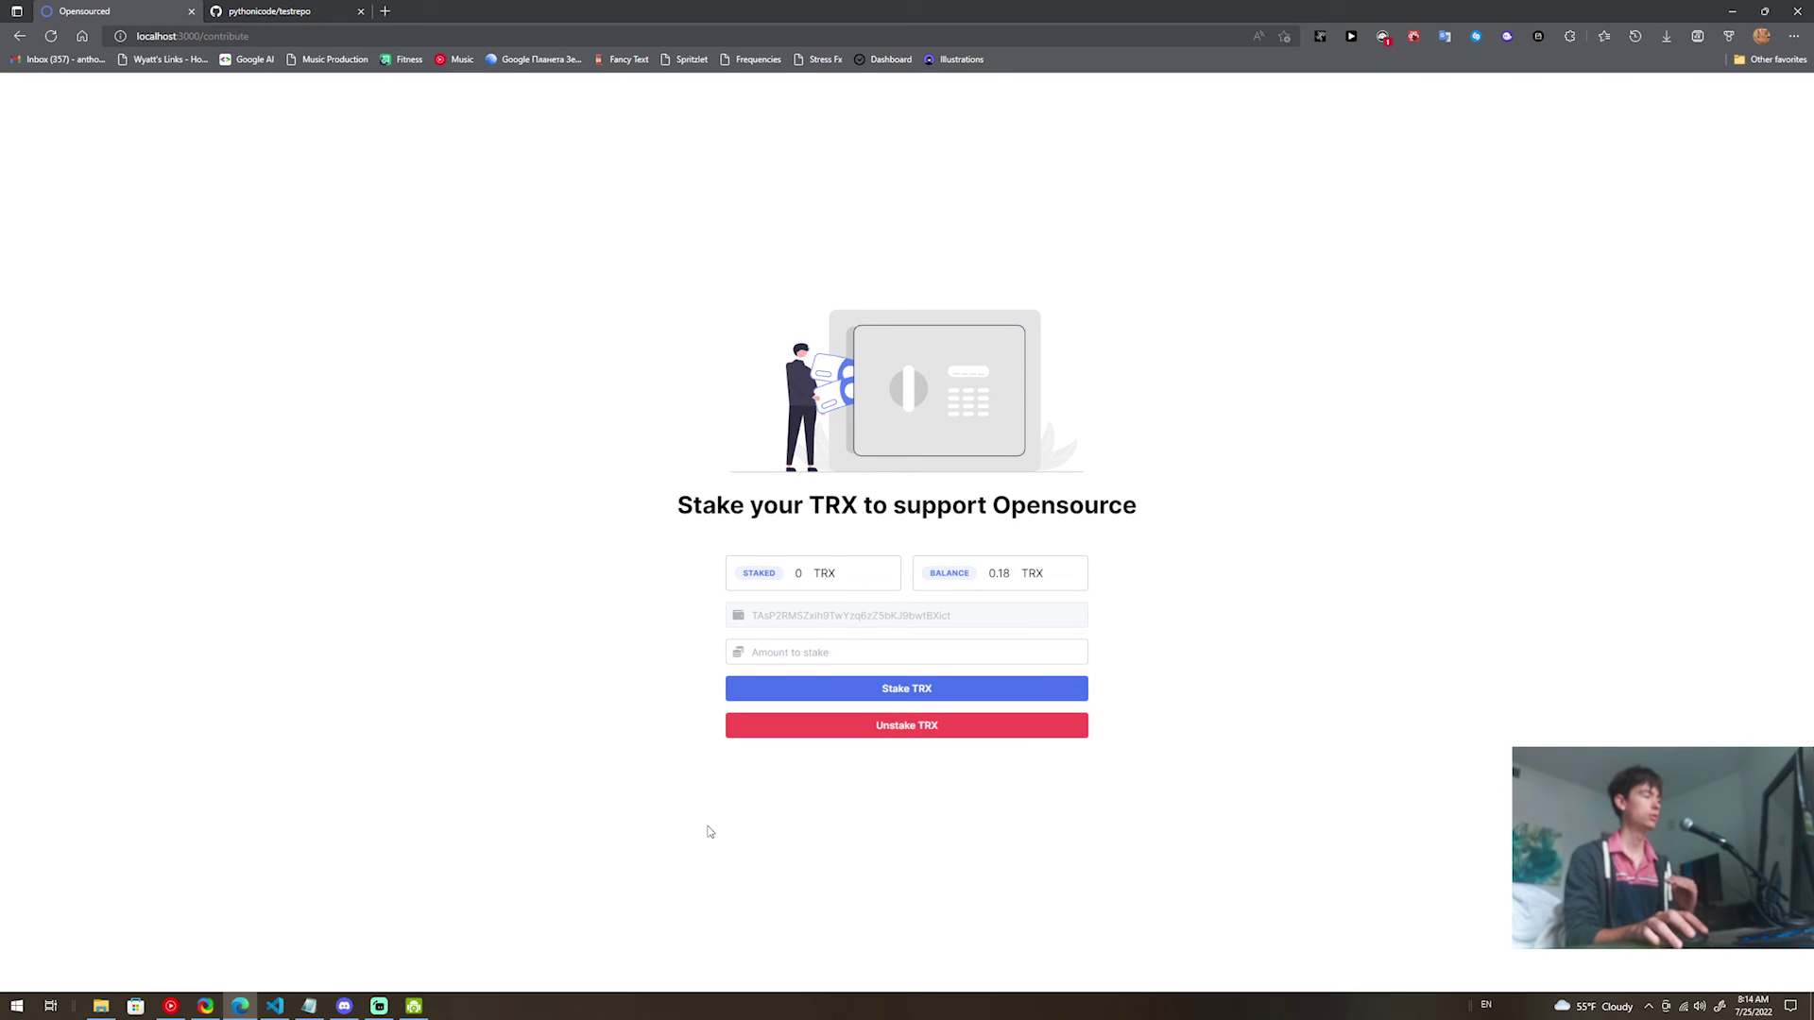
mouse_move(345, 1007)
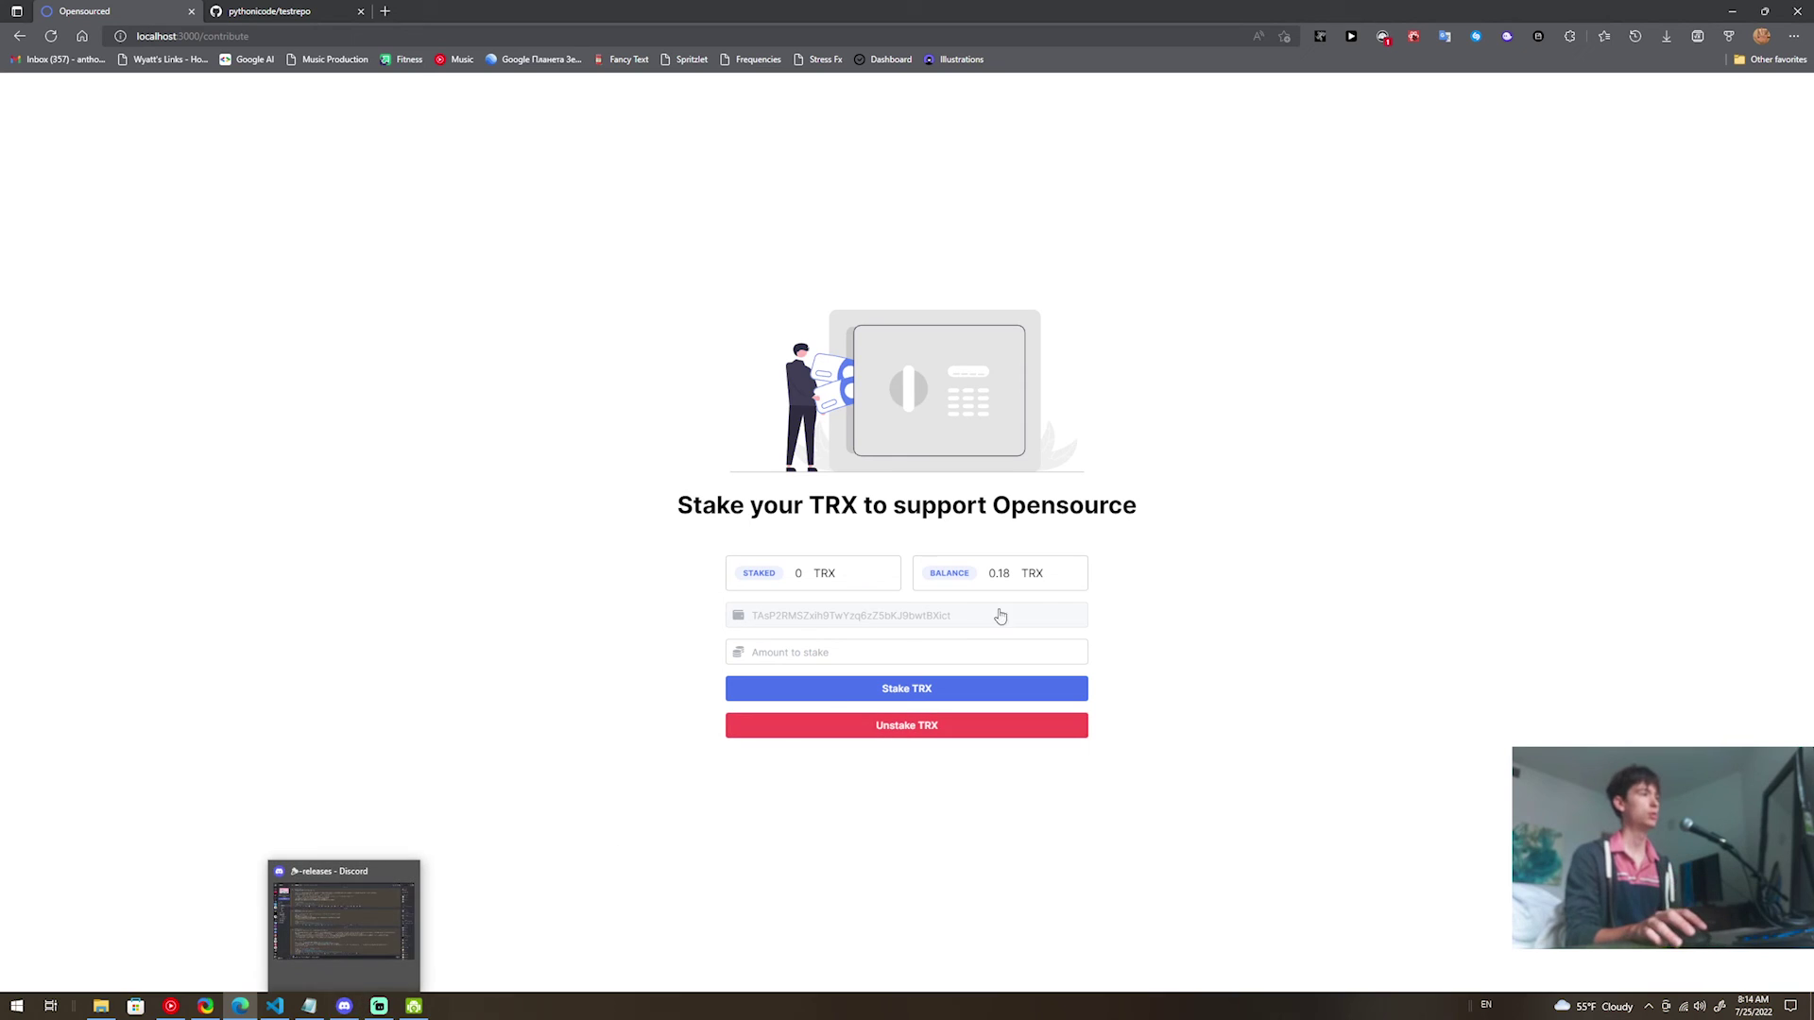
left_click_drag(989, 572, 1048, 572)
left_click(907, 426)
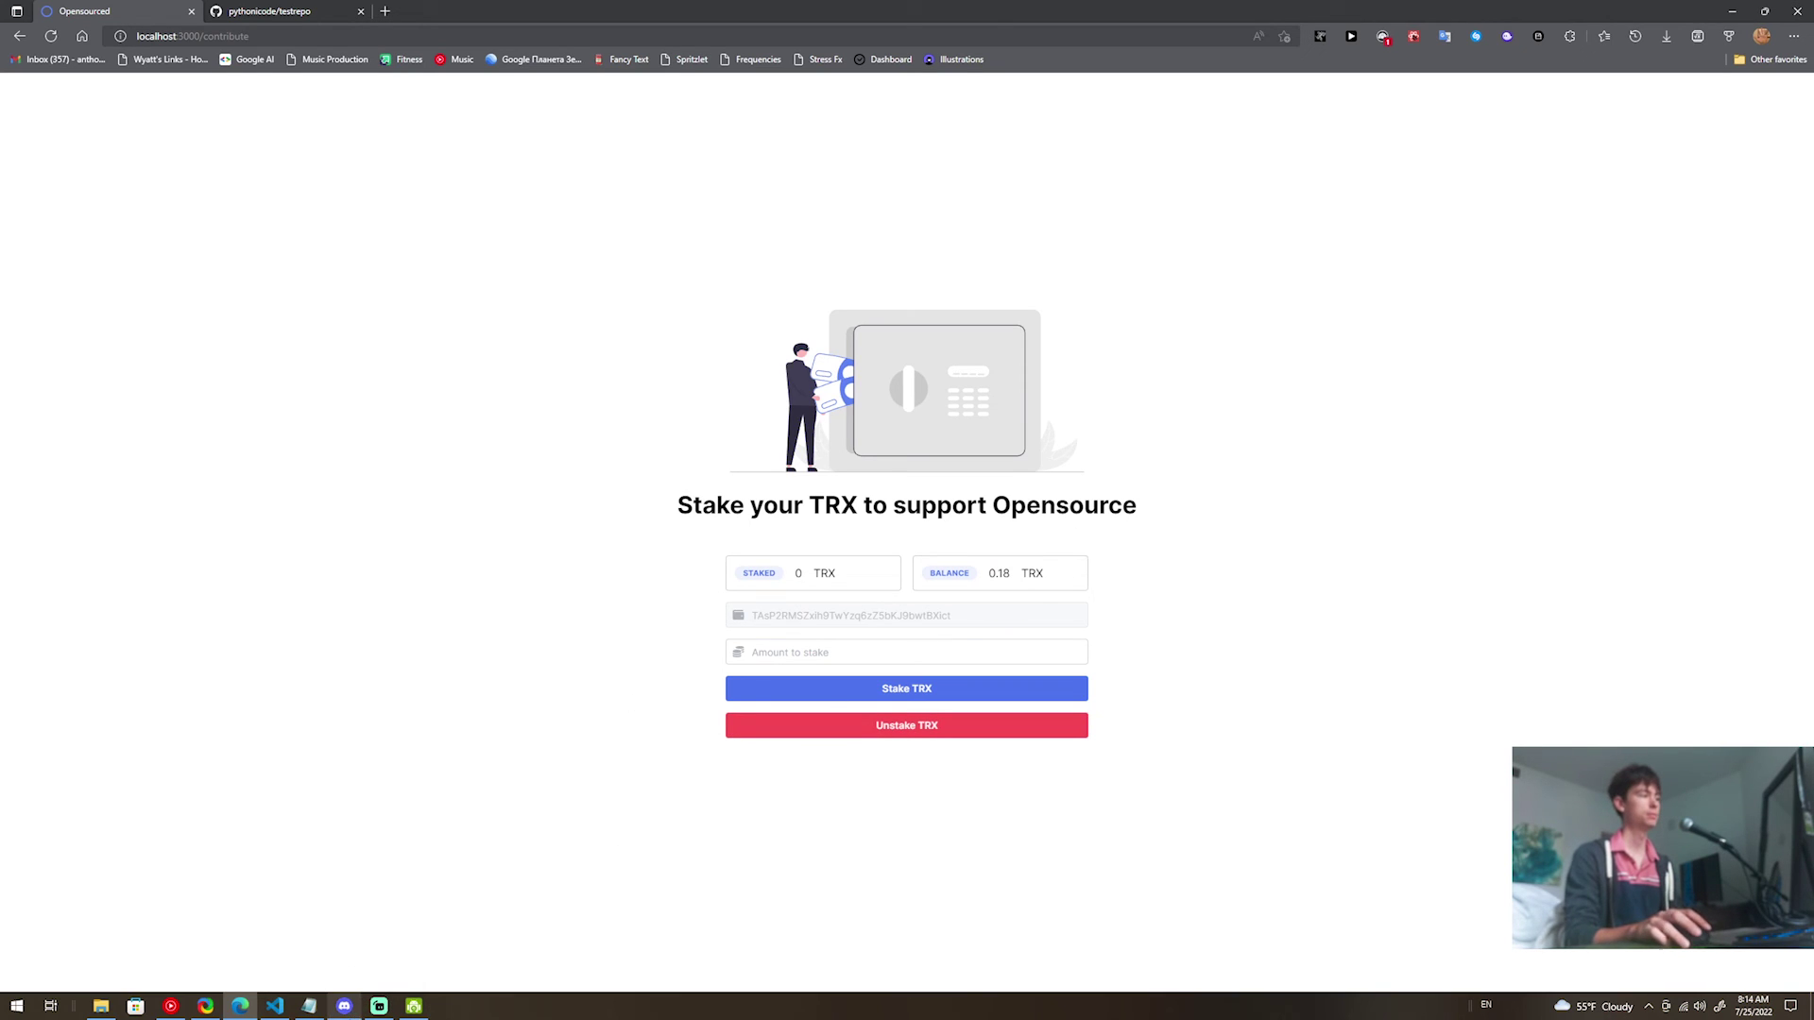
left_click_drag(989, 573, 1048, 573)
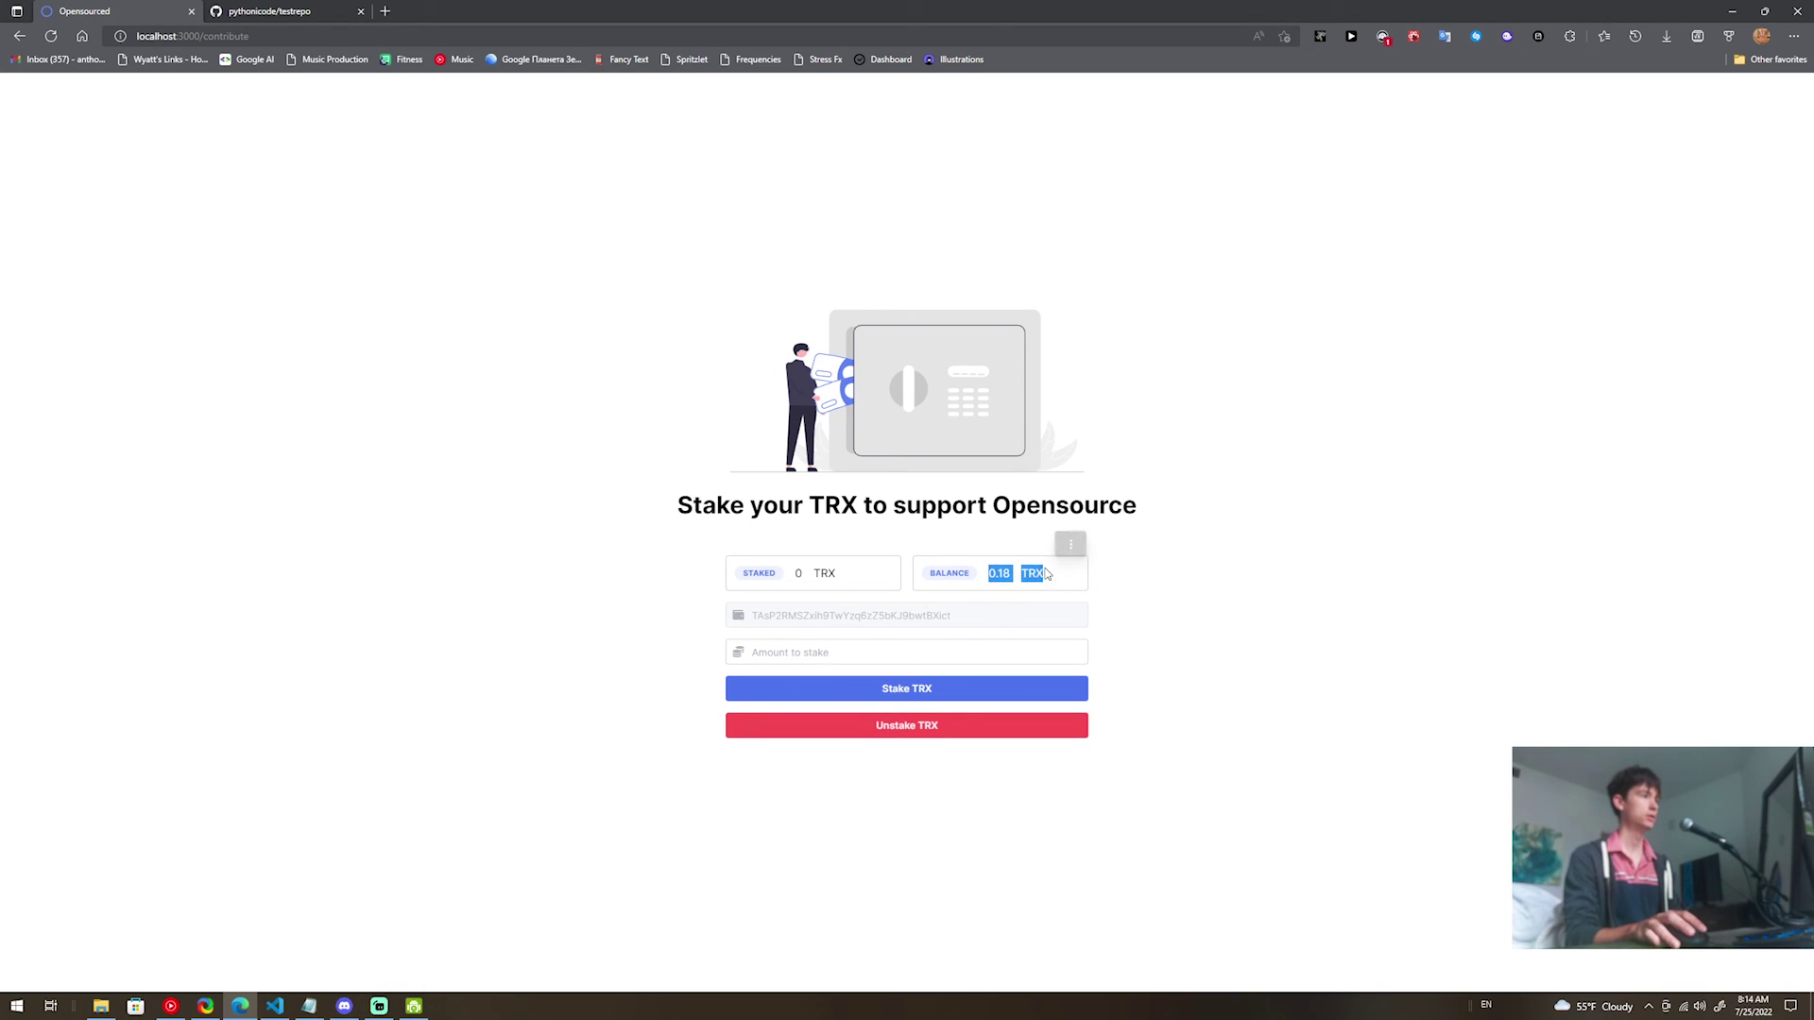
left_click(1013, 573)
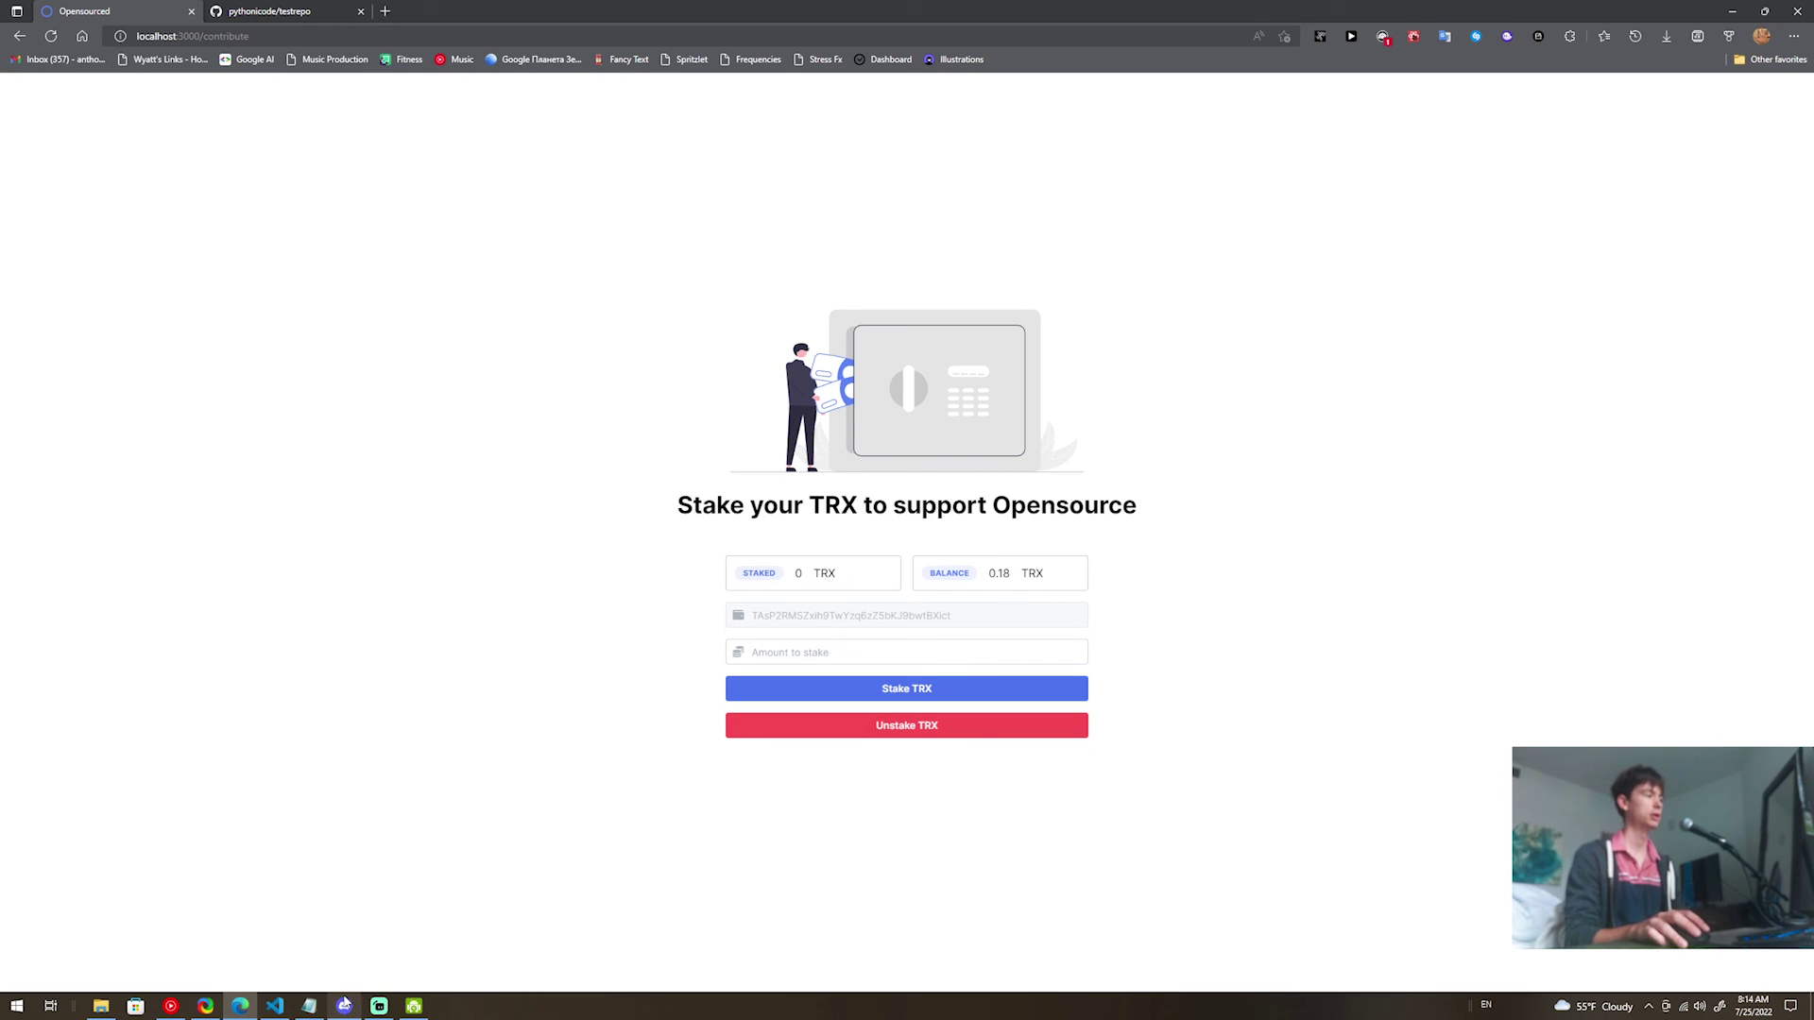